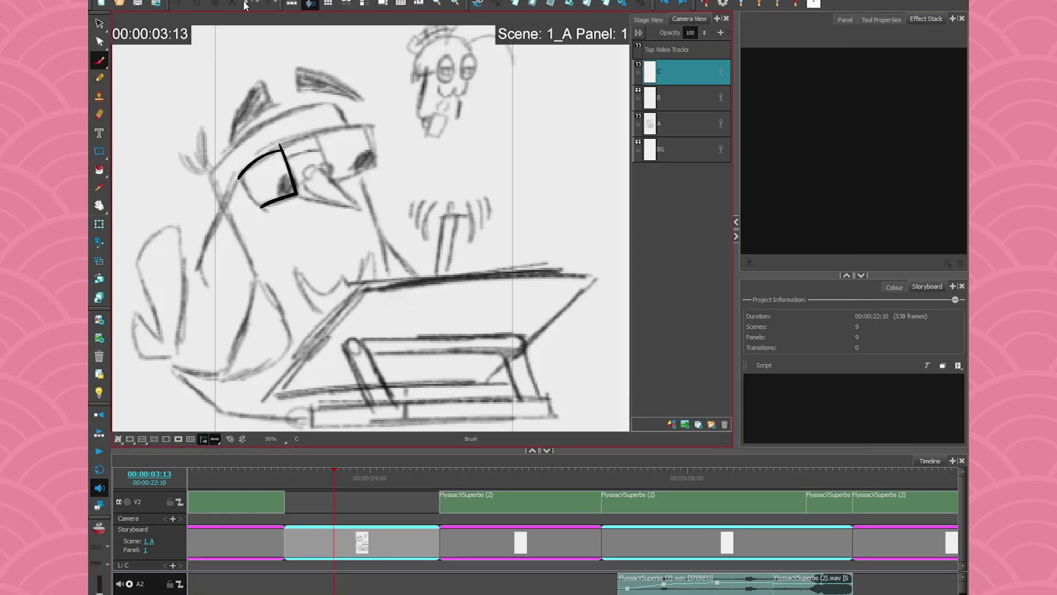
# - Turn on the Auto Light Table for the current panel
pyautogui.moveTo(389, 298)
pyautogui.mouseDown()
pyautogui.moveTo(160, 366)
pyautogui.moveTo(102, 400)
pyautogui.mouseUp()
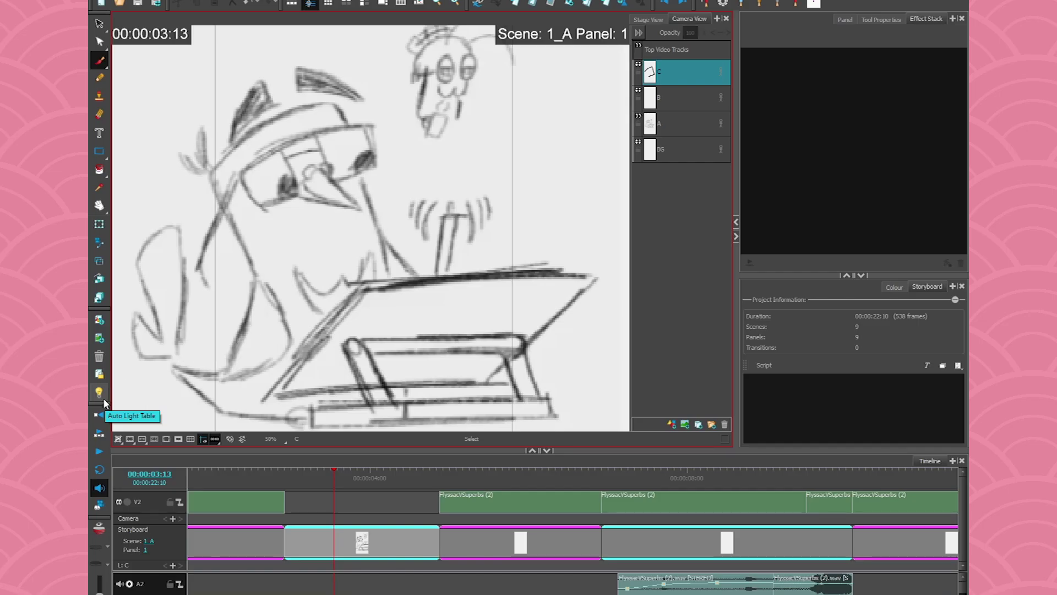
pyautogui.click(97, 408)
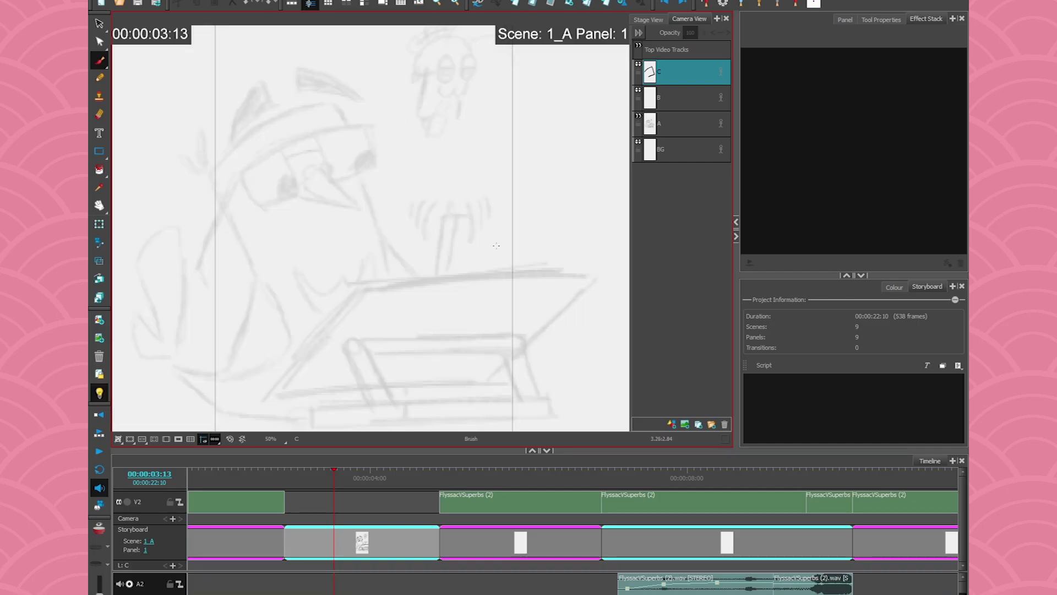
pyautogui.moveTo(208, 173); pyautogui.dragTo(293, 358)
pyautogui.moveTo(206, 175)
pyautogui.mouseDown()
pyautogui.moveTo(333, 105)
pyautogui.moveTo(387, 294)
pyautogui.mouseUp()
pyautogui.moveTo(241, 187); pyautogui.dragTo(373, 126)
pyautogui.moveTo(285, 154); pyautogui.dragTo(256, 200)
pyautogui.hotkey('ctrl', 'z')
pyautogui.hotkey('ctrl', 'z')
pyautogui.hotkey('ctrl', 'z')
pyautogui.hotkey('ctrl', 'z')
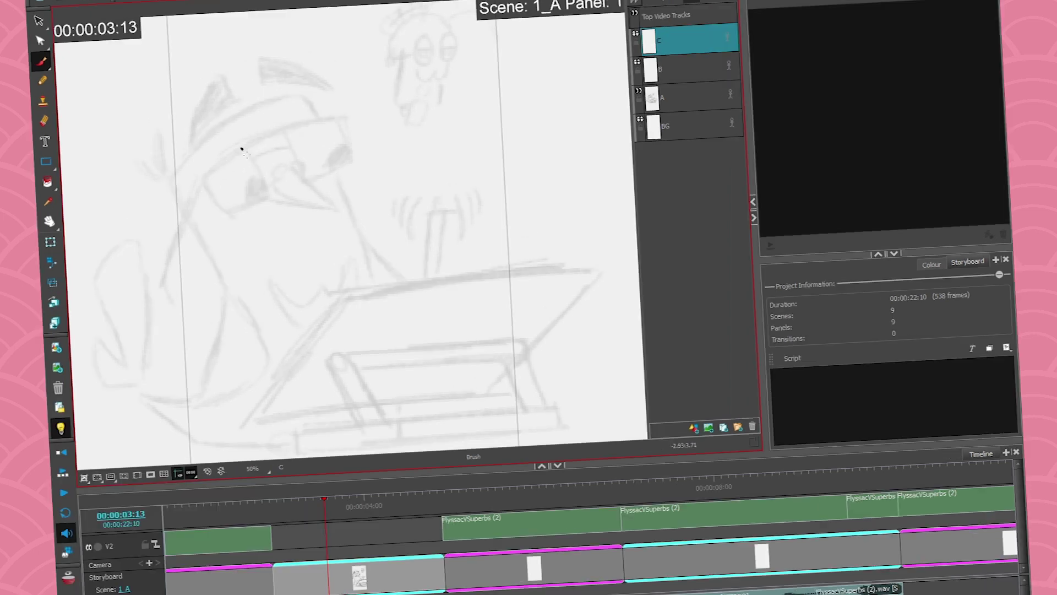
# - Trace the bird's glasses with the Brush on layer C, drawing both square lenses and the bridge over the faded sketch
pyautogui.moveTo(275, 149)
pyautogui.mouseDown()
pyautogui.moveTo(290, 197)
pyautogui.moveTo(154, 276)
pyautogui.mouseUp()
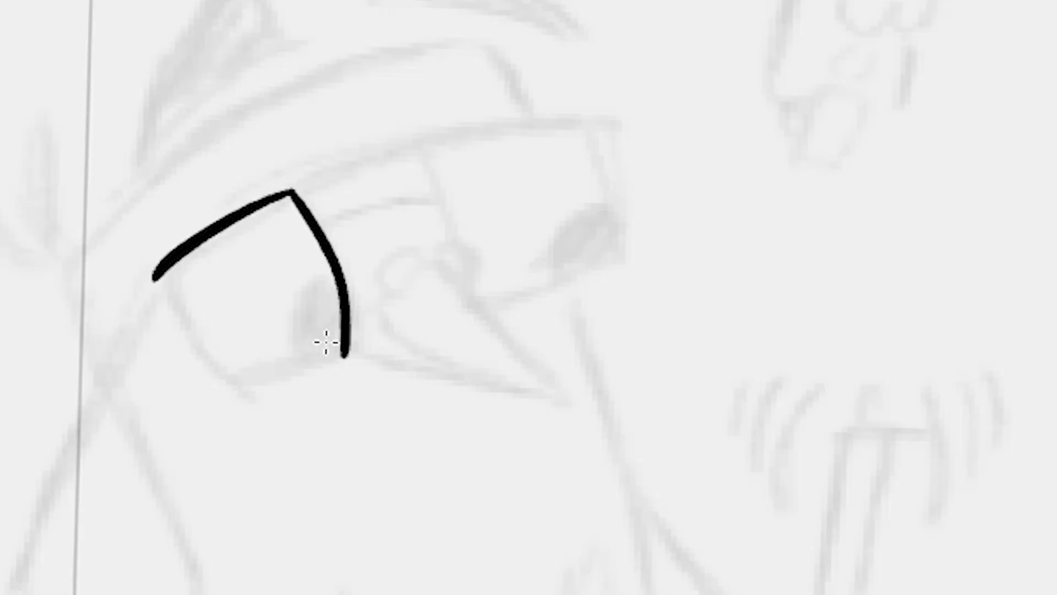
pyautogui.moveTo(344, 351); pyautogui.dragTo(231, 388)
pyautogui.moveTo(158, 275); pyautogui.dragTo(229, 388)
pyautogui.moveTo(431, 139)
pyautogui.mouseDown()
pyautogui.moveTo(564, 124)
pyautogui.moveTo(624, 231)
pyautogui.moveTo(504, 306)
pyautogui.mouseUp()
pyautogui.moveTo(417, 157); pyautogui.dragTo(304, 198)
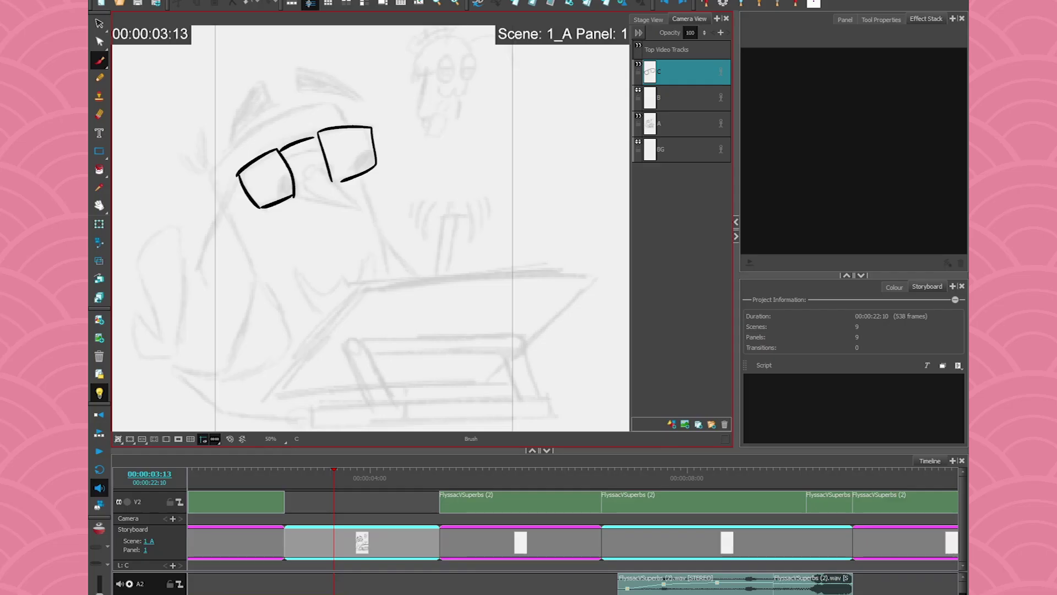
# - Look up the Light Table Opacity (%) setting in the Camera preferences and close the preferences
pyautogui.hotkey('alt', 'e')
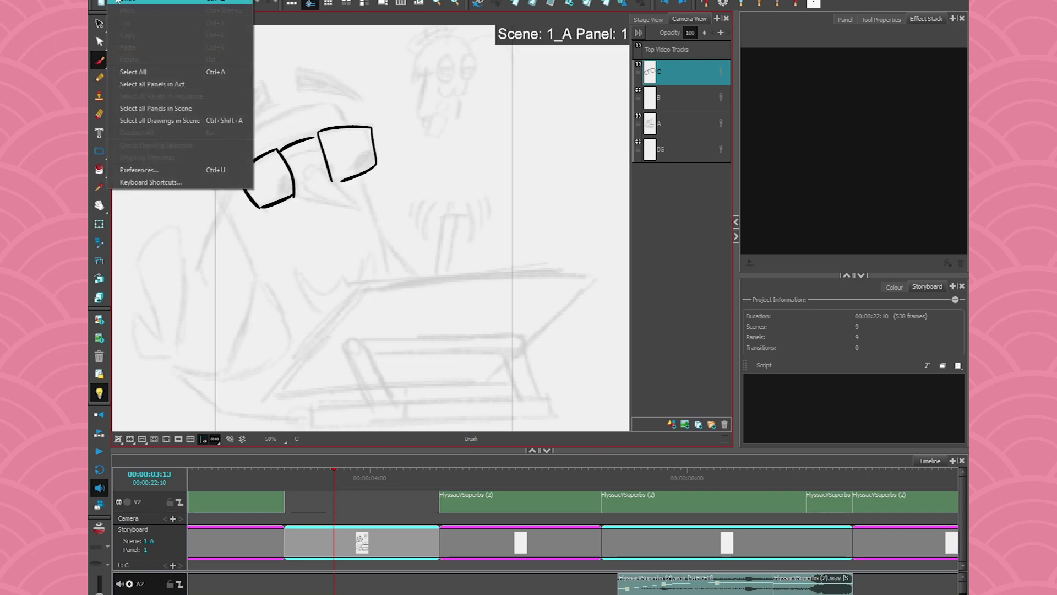
pyautogui.click(135, 174)
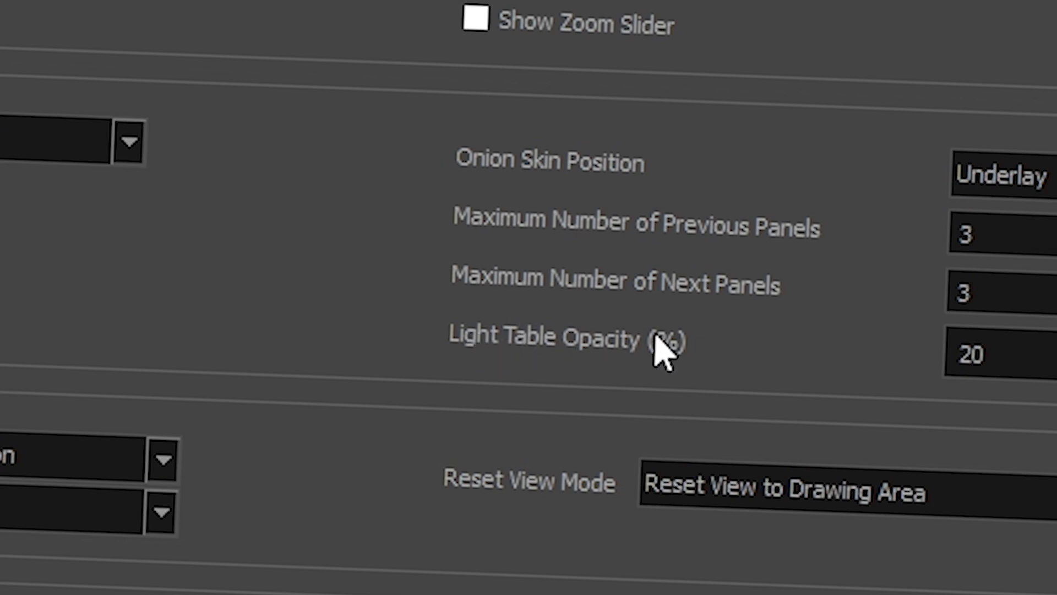
pyautogui.doubleClick(893, 392)
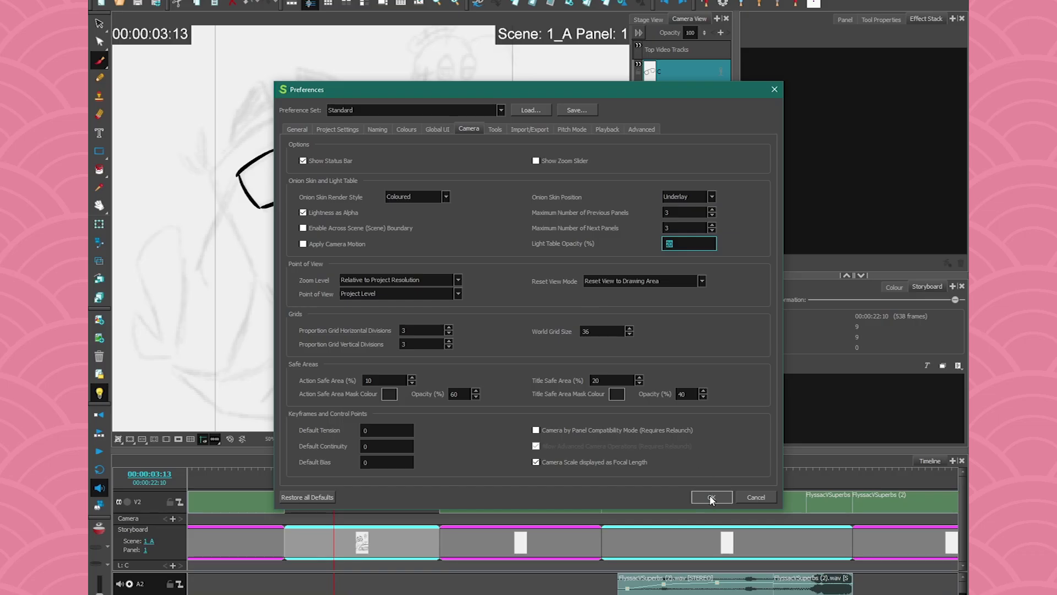
pyautogui.click(710, 495)
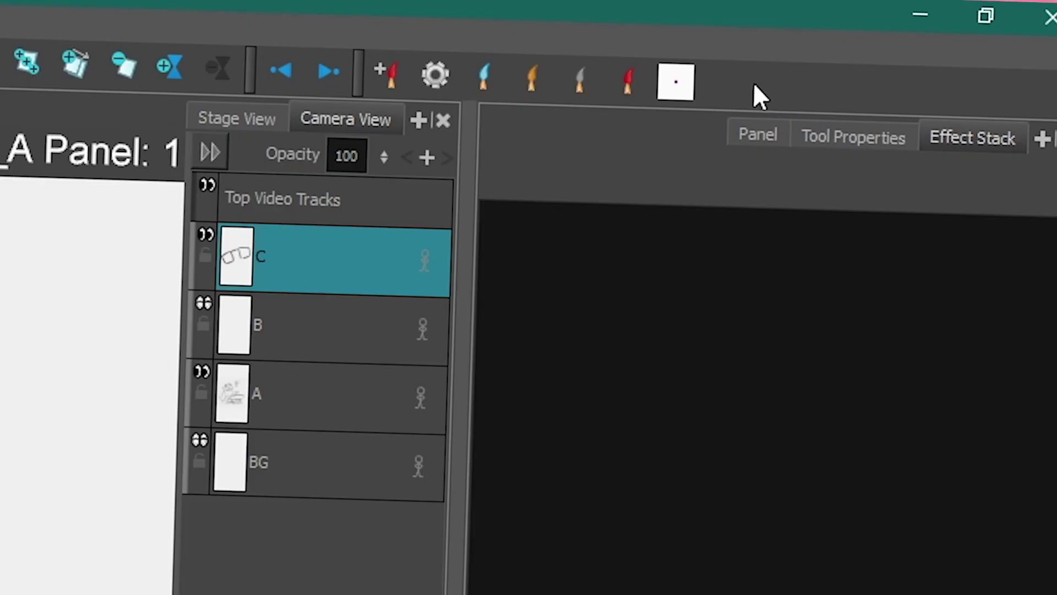
# - Show the Scripting toolbar and open the Scripts Manager
pyautogui.rightClick(752, 83)
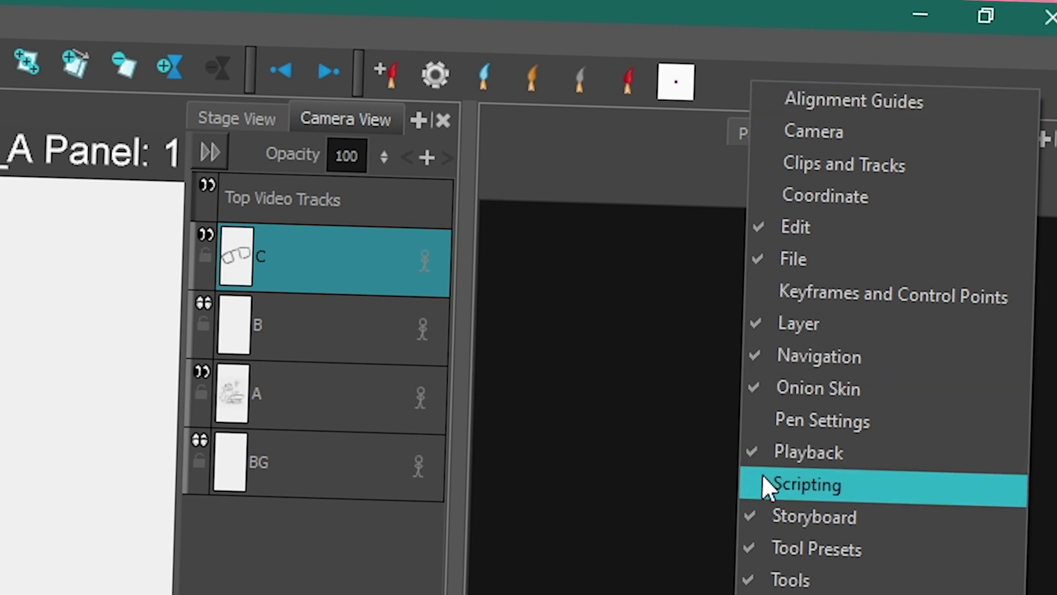
pyautogui.click(774, 484)
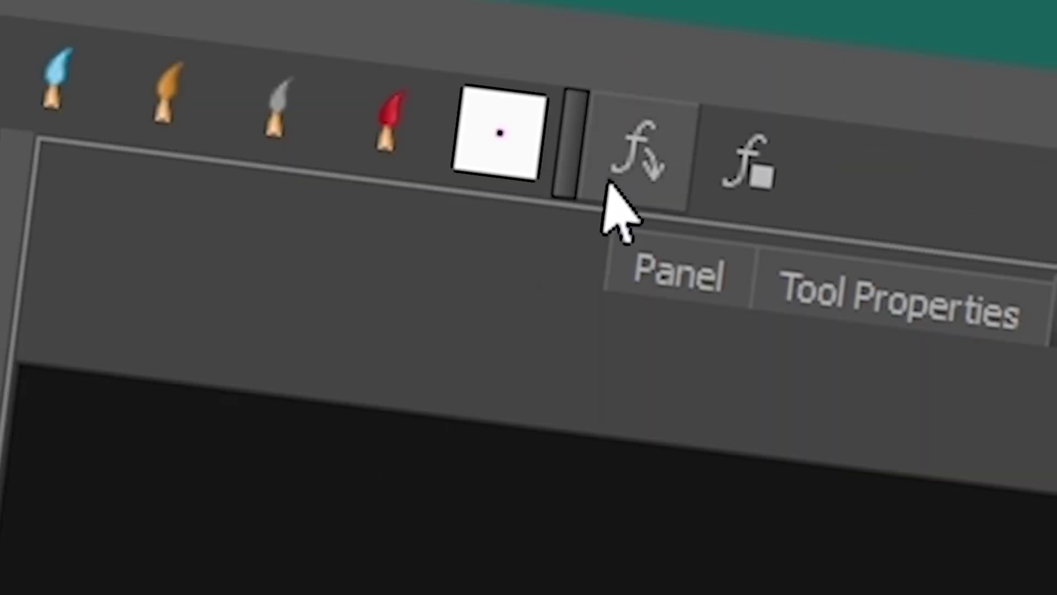
pyautogui.click(639, 165)
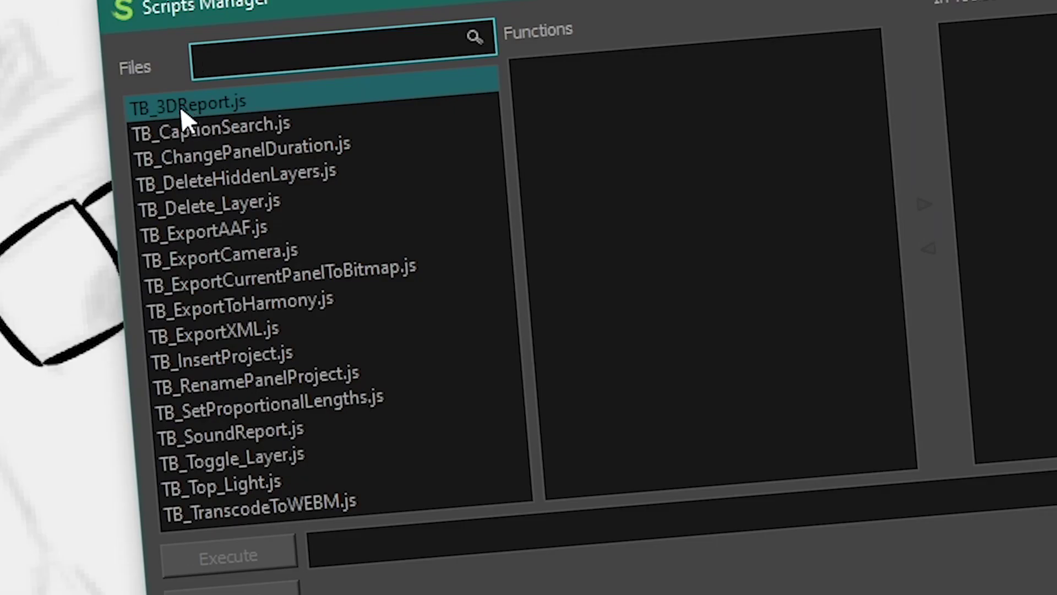
# - Add the TB_Top_Light function from TB_Top_Light.js to the Scripting toolbar and accept the change
pyautogui.click(181, 106)
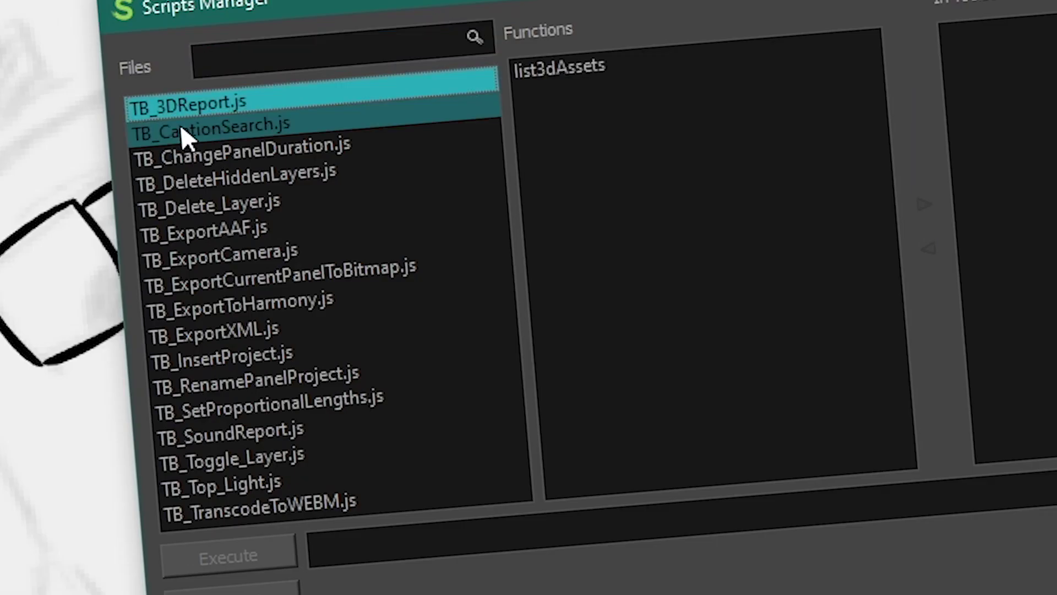
pyautogui.click(183, 152)
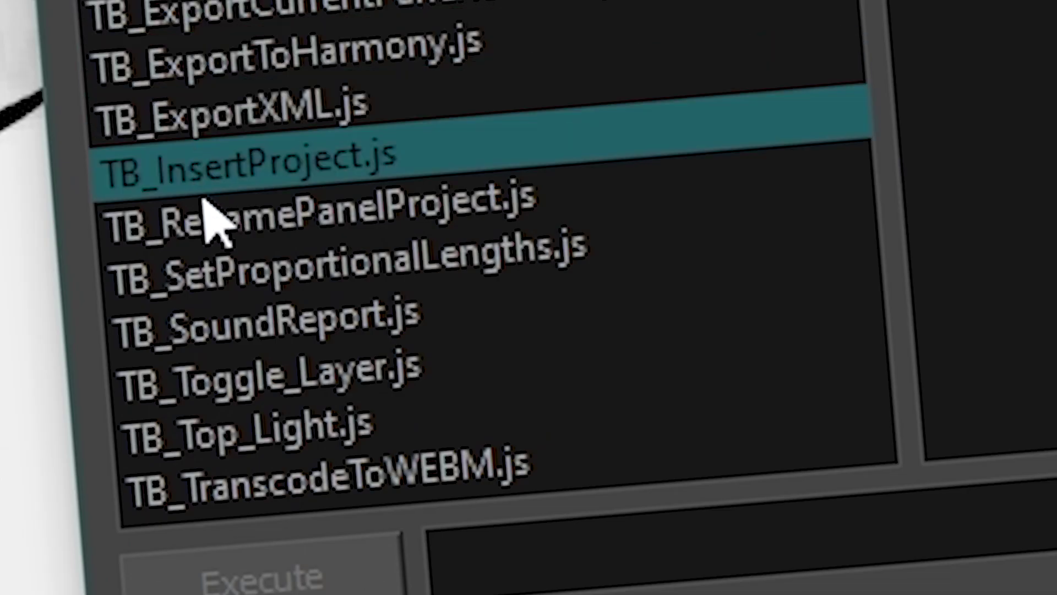
pyautogui.click(223, 383)
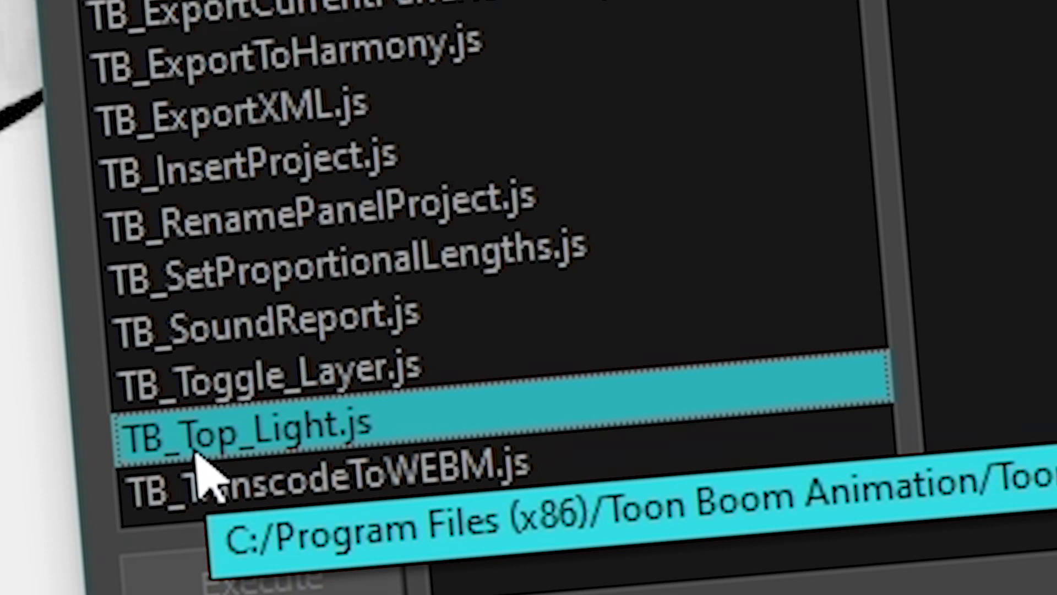
pyautogui.click(194, 446)
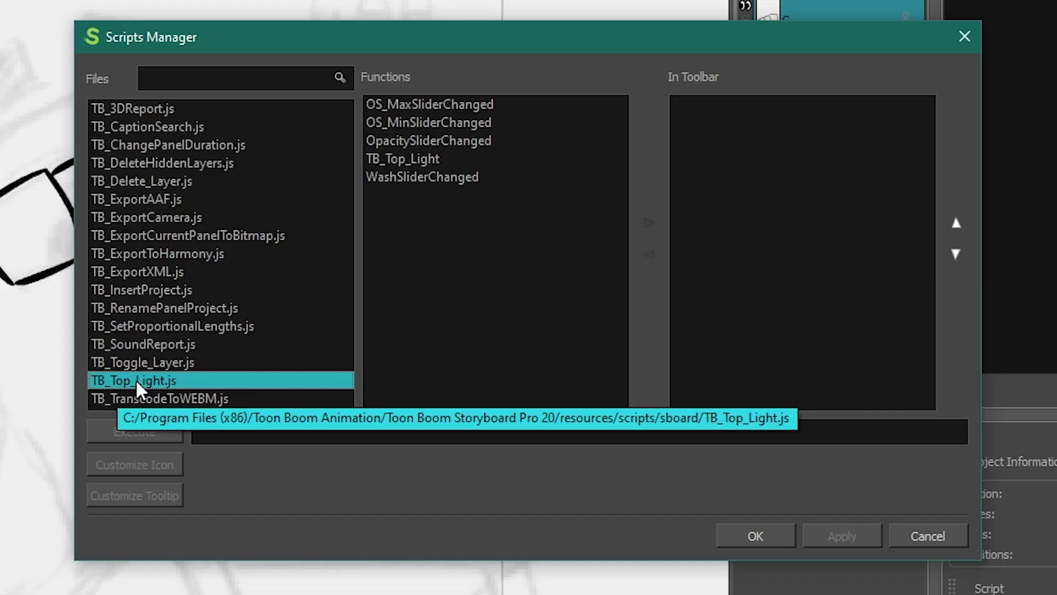
pyautogui.click(480, 217)
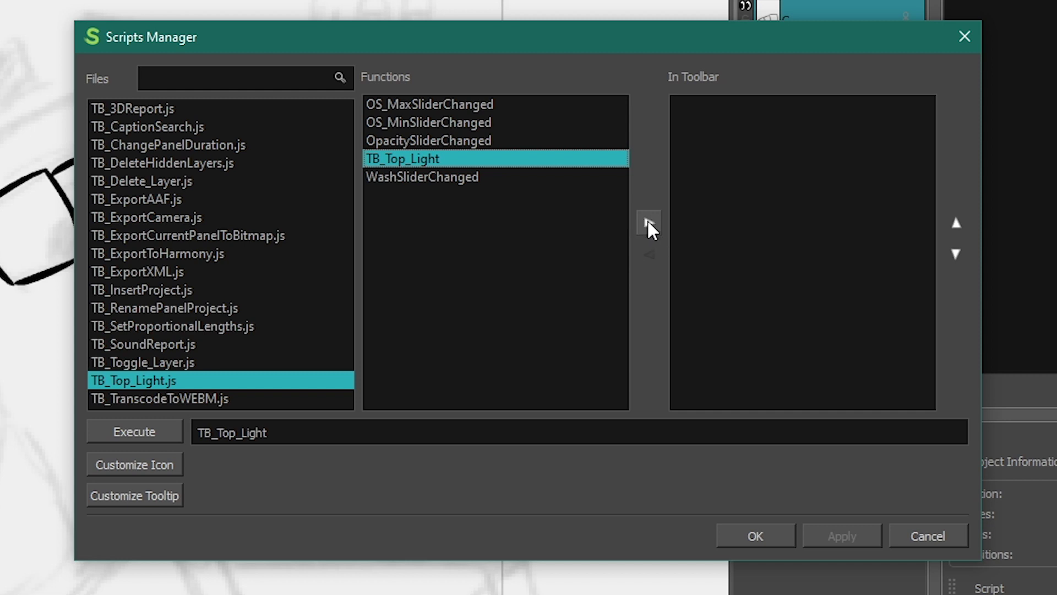
pyautogui.click(648, 223)
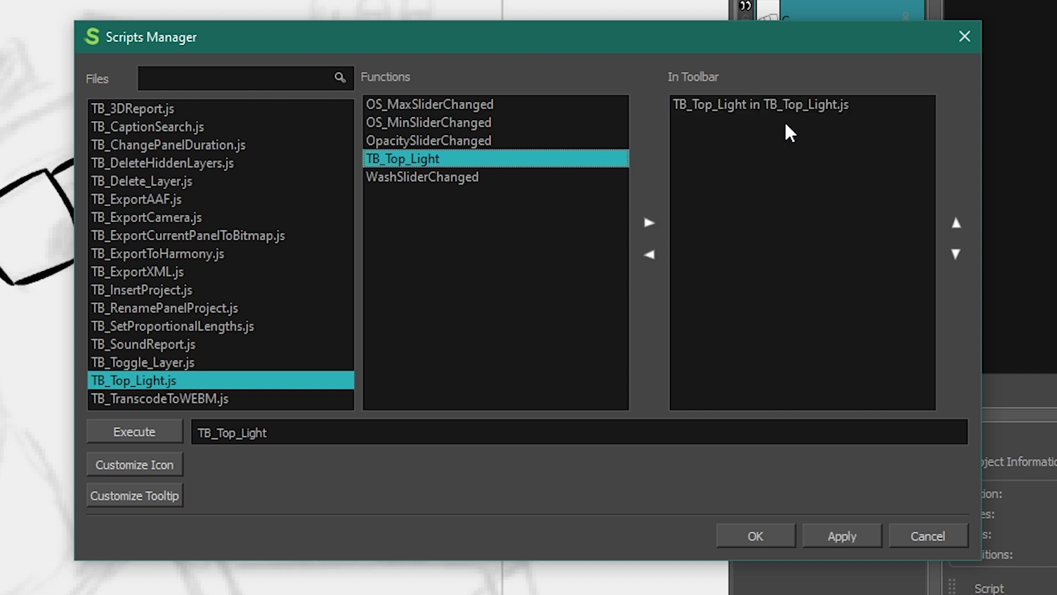
pyautogui.click(759, 542)
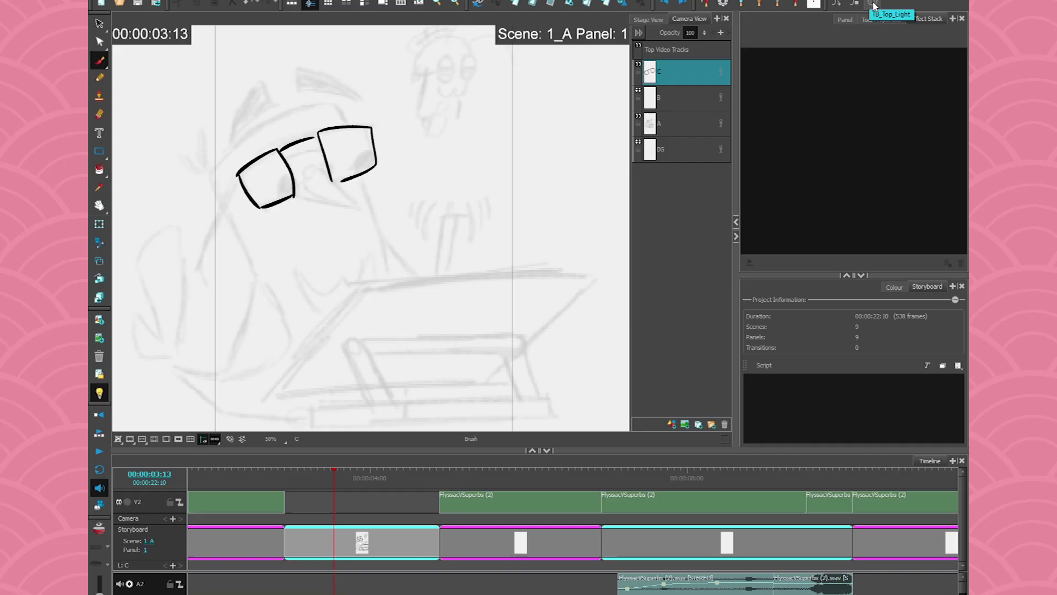
# - Run the TB_Top_Light script, raise the LightTable Opacity slightly, and accept the settings
pyautogui.click(865, 78)
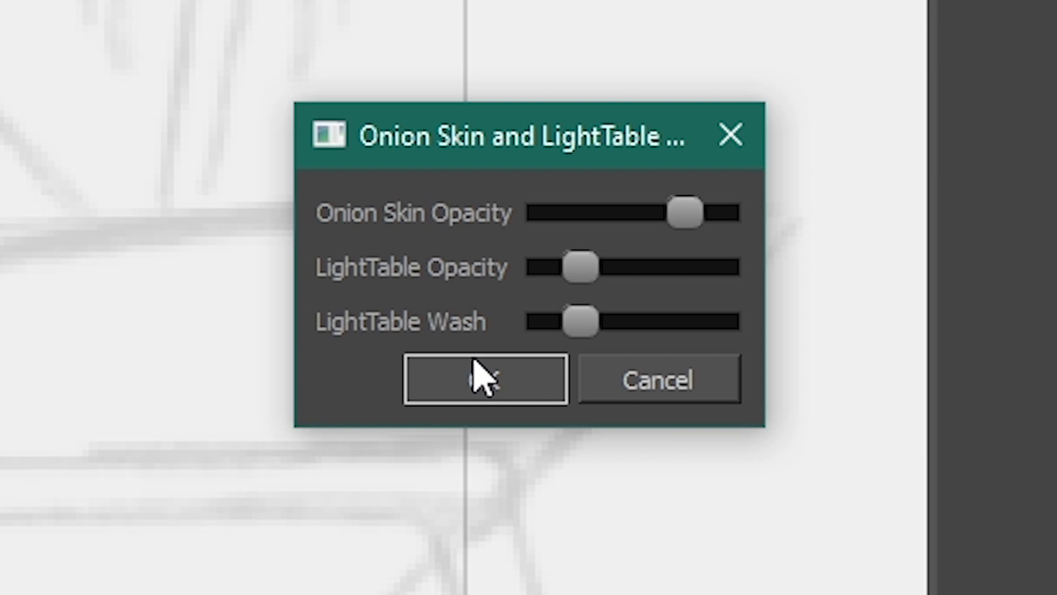
pyautogui.moveTo(581, 321)
pyautogui.mouseDown()
pyautogui.moveTo(672, 337)
pyautogui.moveTo(554, 331)
pyautogui.moveTo(768, 350)
pyautogui.moveTo(583, 326)
pyautogui.mouseUp()
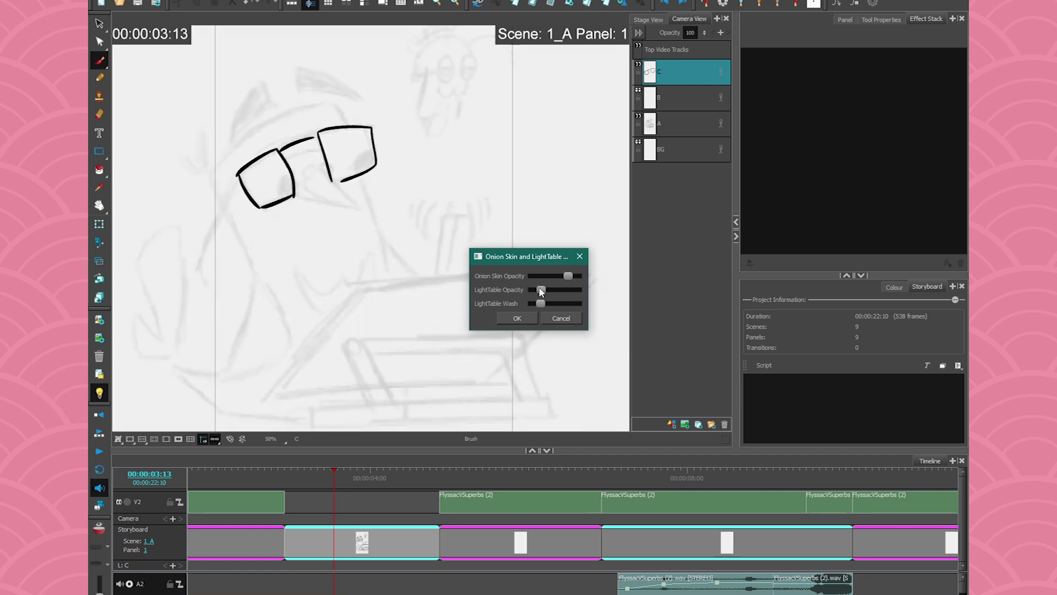
pyautogui.moveTo(541, 292)
pyautogui.mouseDown()
pyautogui.moveTo(559, 300)
pyautogui.moveTo(546, 306)
pyautogui.mouseUp()
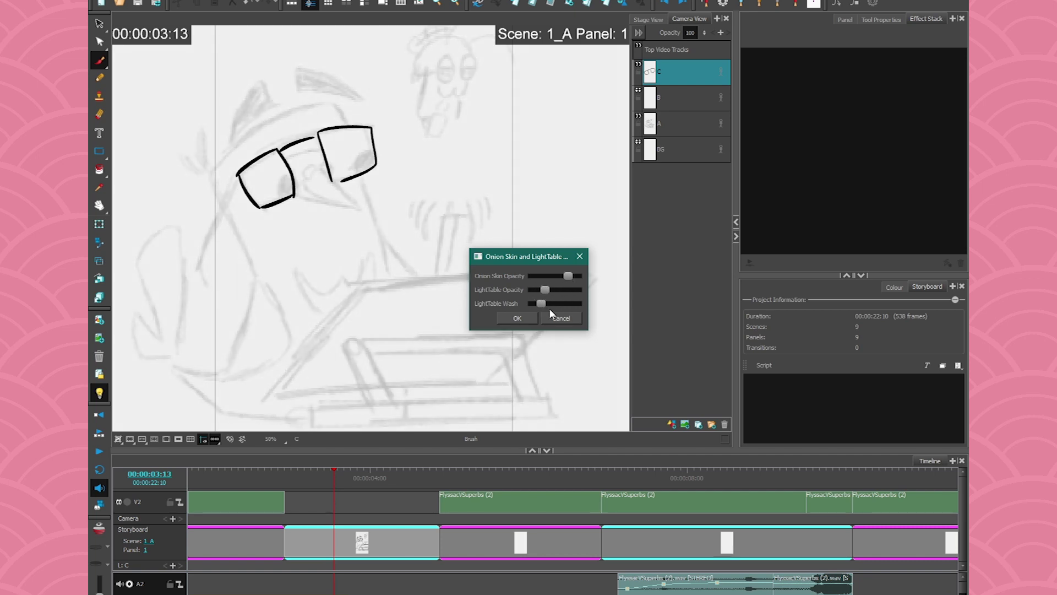
pyautogui.click(517, 318)
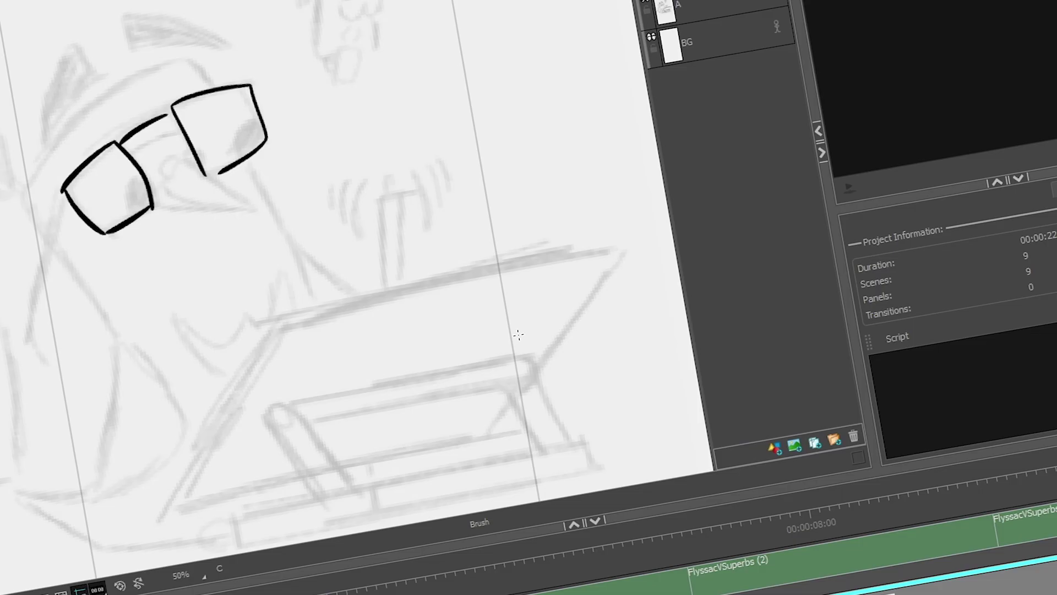
# - Draw a freehand arrow on layer C pointing towards the Auto Light Table tool
pyautogui.rightClick(95, 399)
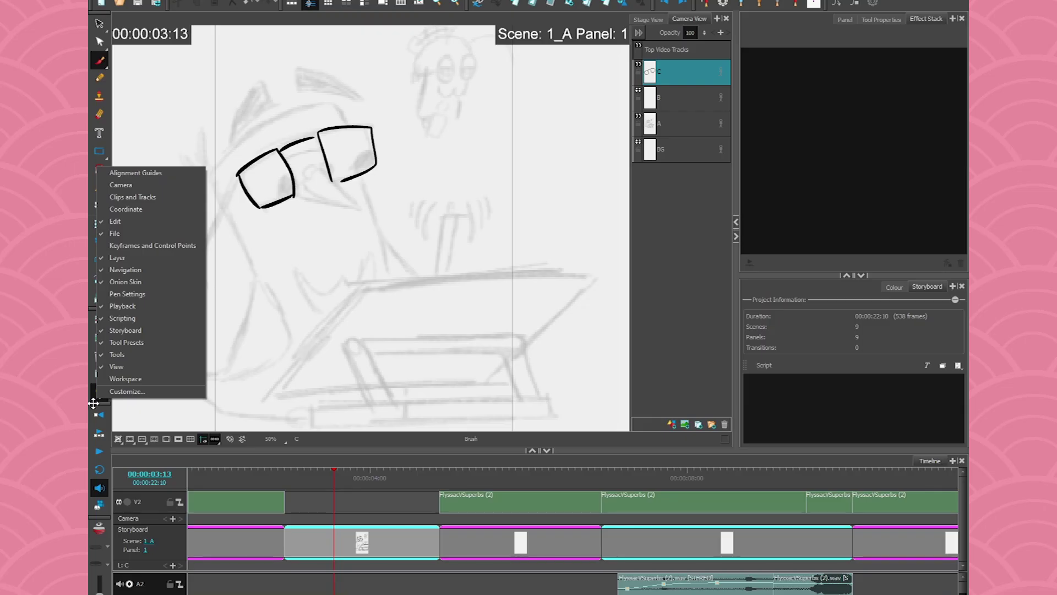
pyautogui.click(93, 407)
pyautogui.moveTo(243, 373)
pyautogui.mouseDown()
pyautogui.moveTo(179, 370)
pyautogui.moveTo(132, 389)
pyautogui.mouseUp()
# - Customize the Layer toolbar by finding "top" among the available tools and adding the script TB_Top_Light in TB_Top_Light.js
pyautogui.rightClick(100, 392)
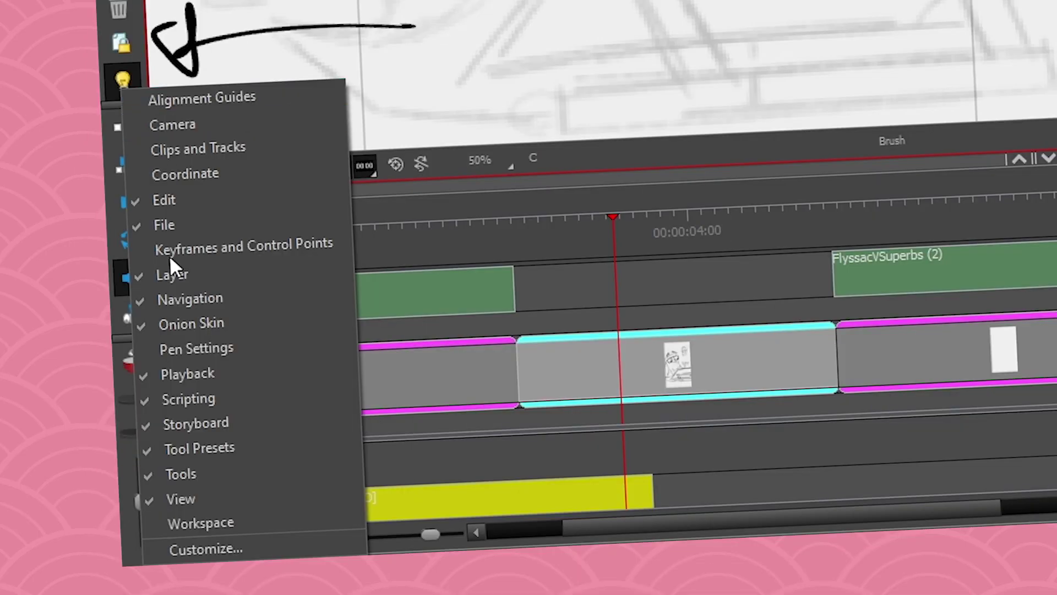
pyautogui.click(182, 542)
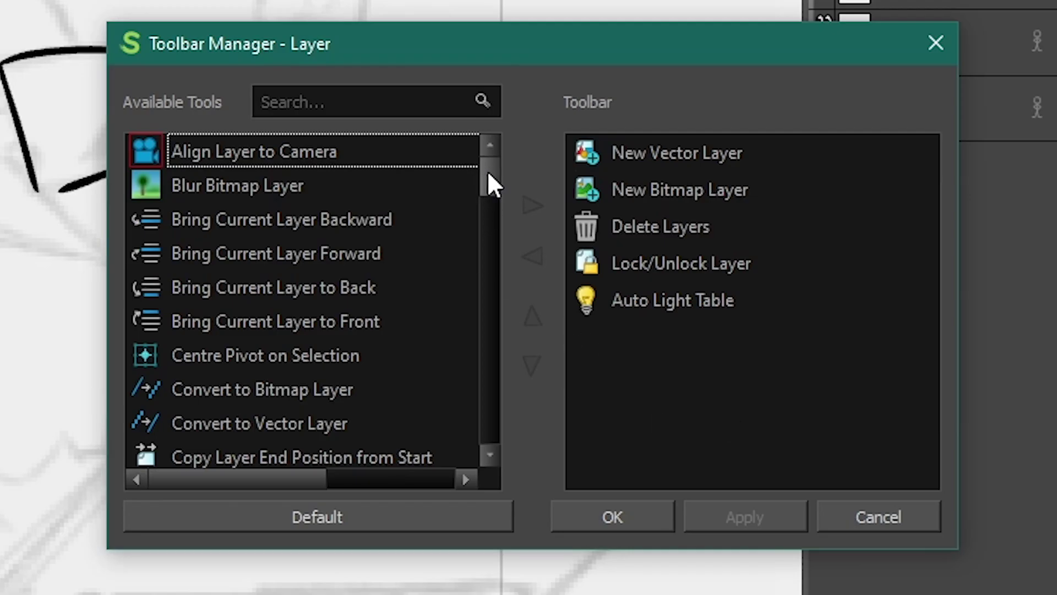
pyautogui.moveTo(487, 170); pyautogui.dragTo(401, 280)
pyautogui.click(293, 101)
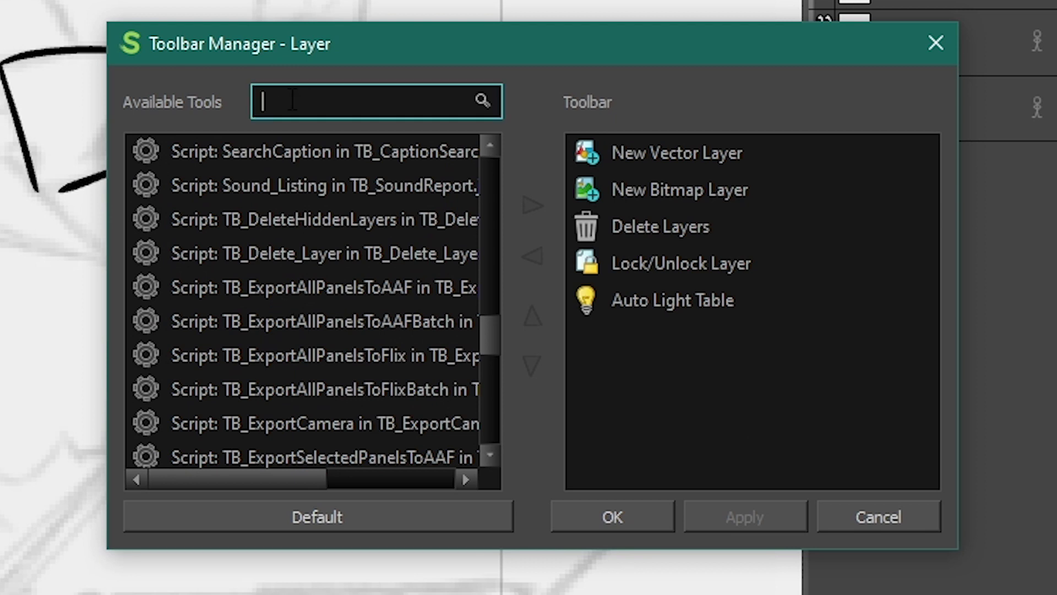
pyautogui.write('top')
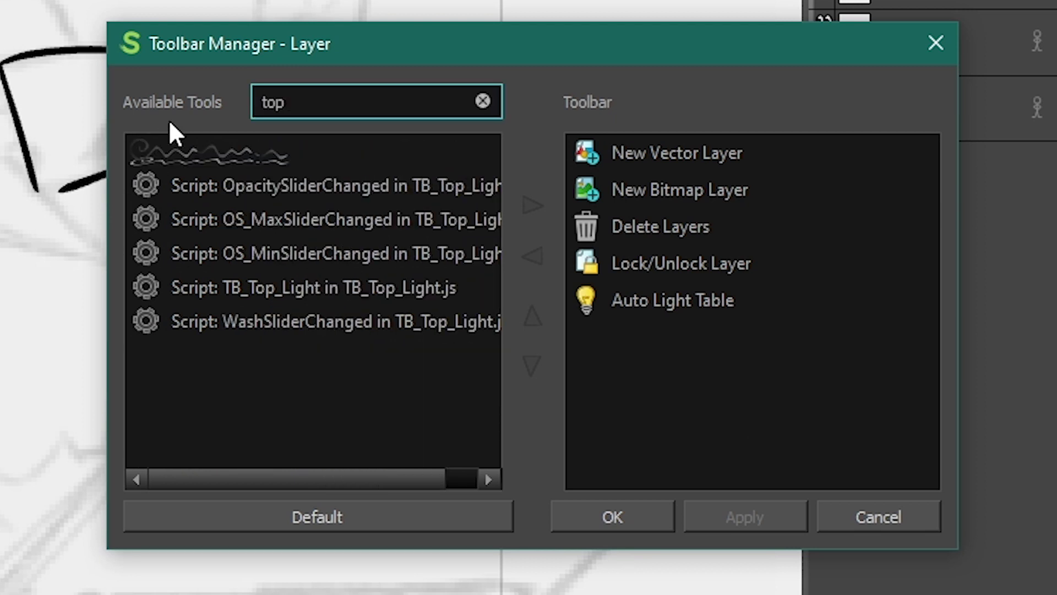
pyautogui.click(273, 278)
pyautogui.click(530, 205)
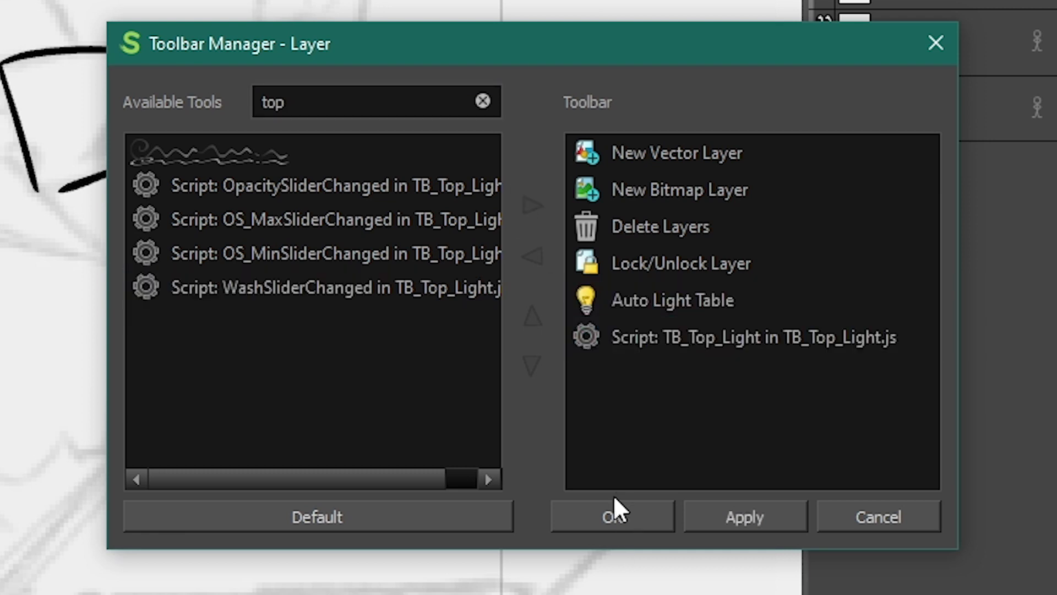
pyautogui.click(607, 509)
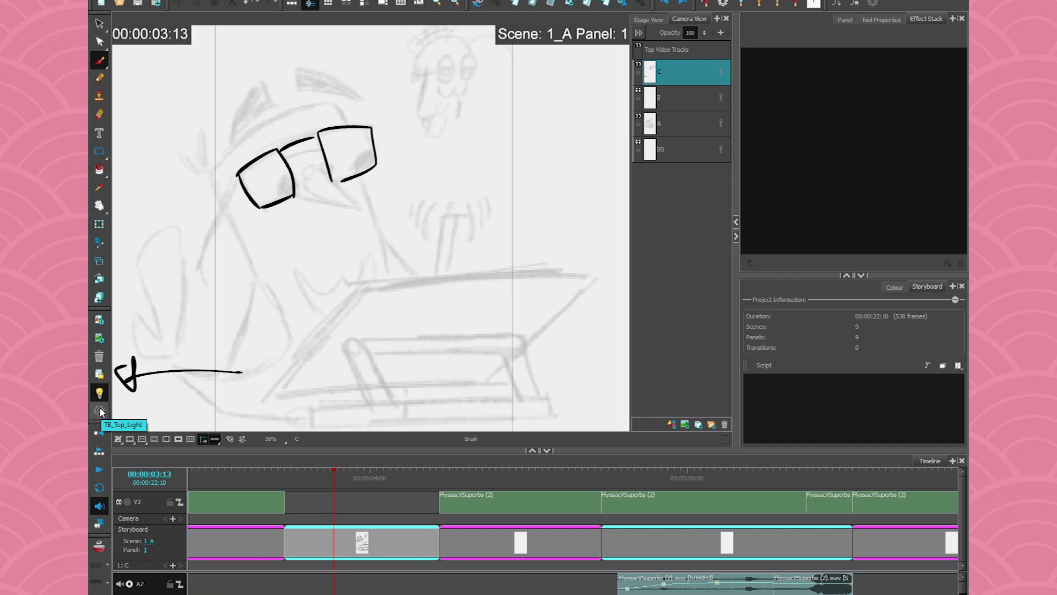
# - Examine the tools available for customizing the Storyboard toolbar and close its Toolbar Manager without changes
pyautogui.rightClick(101, 518)
pyautogui.press('Escape')
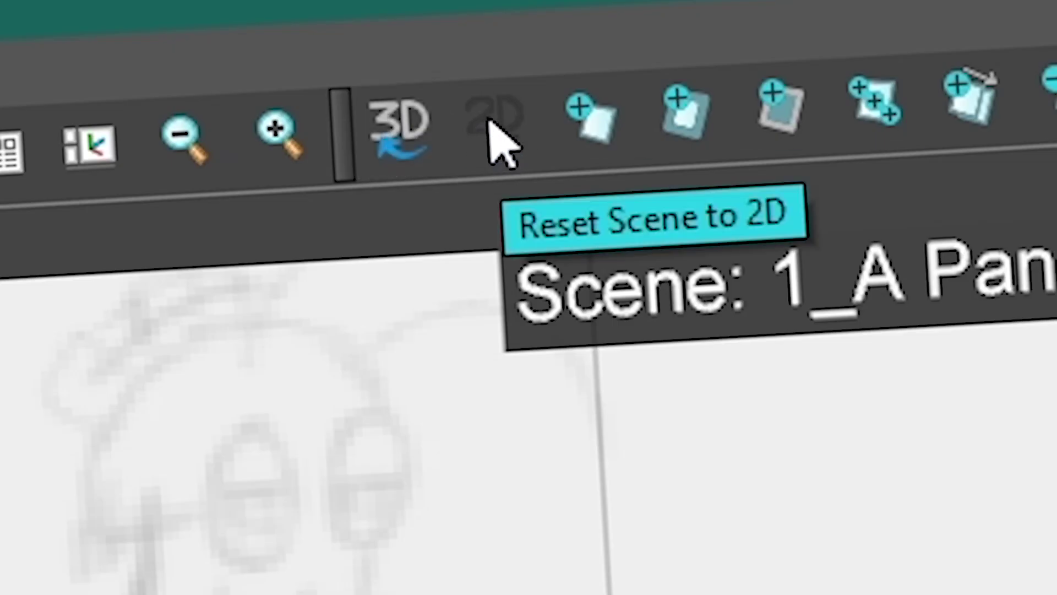
pyautogui.rightClick(398, 124)
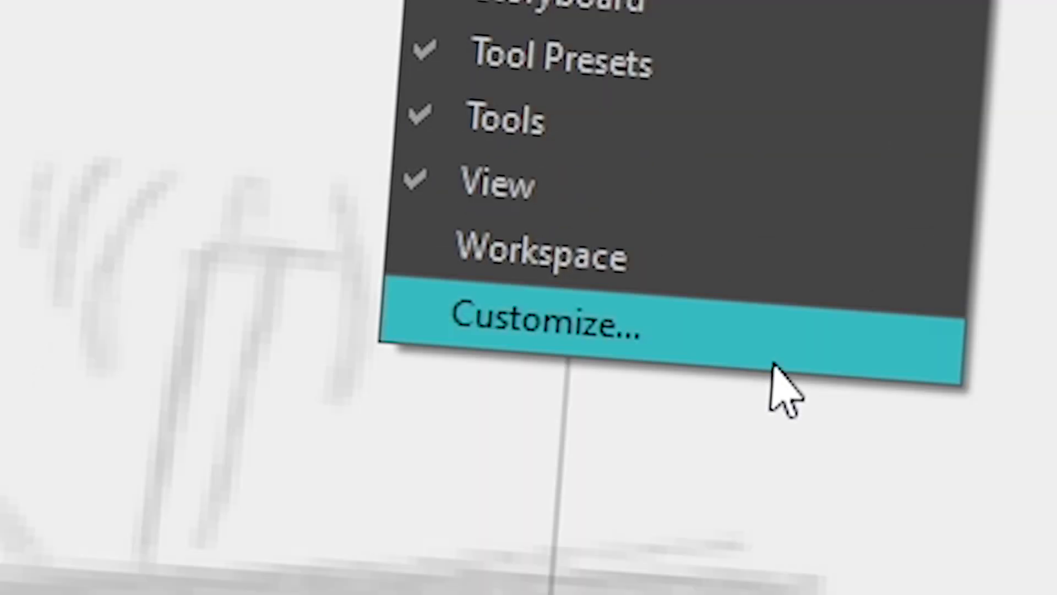
pyautogui.click(771, 334)
pyautogui.moveTo(516, 250); pyautogui.dragTo(493, 199)
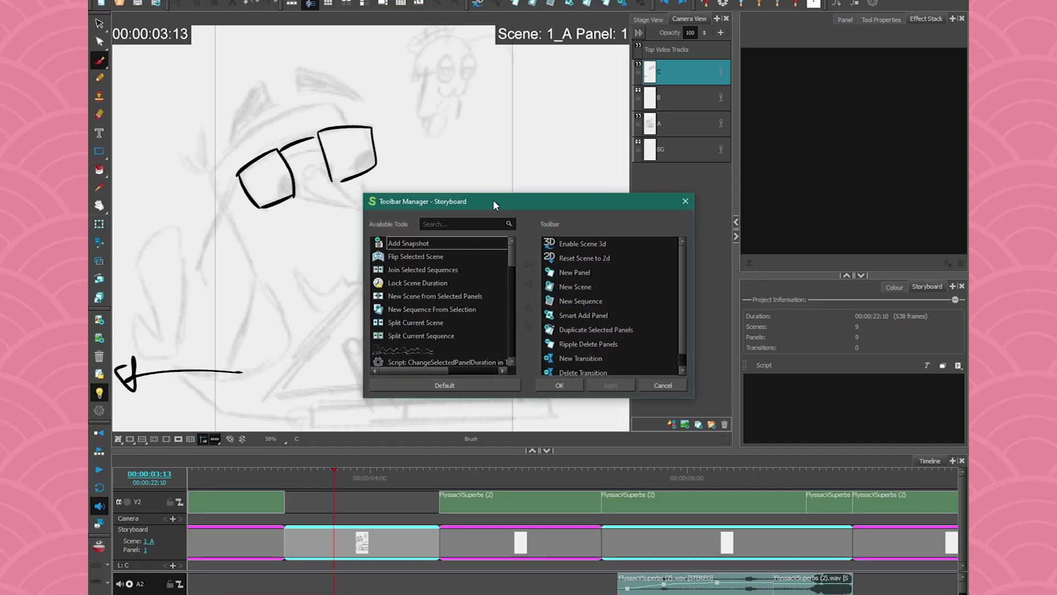
pyautogui.click(663, 385)
pyautogui.click(364, 1)
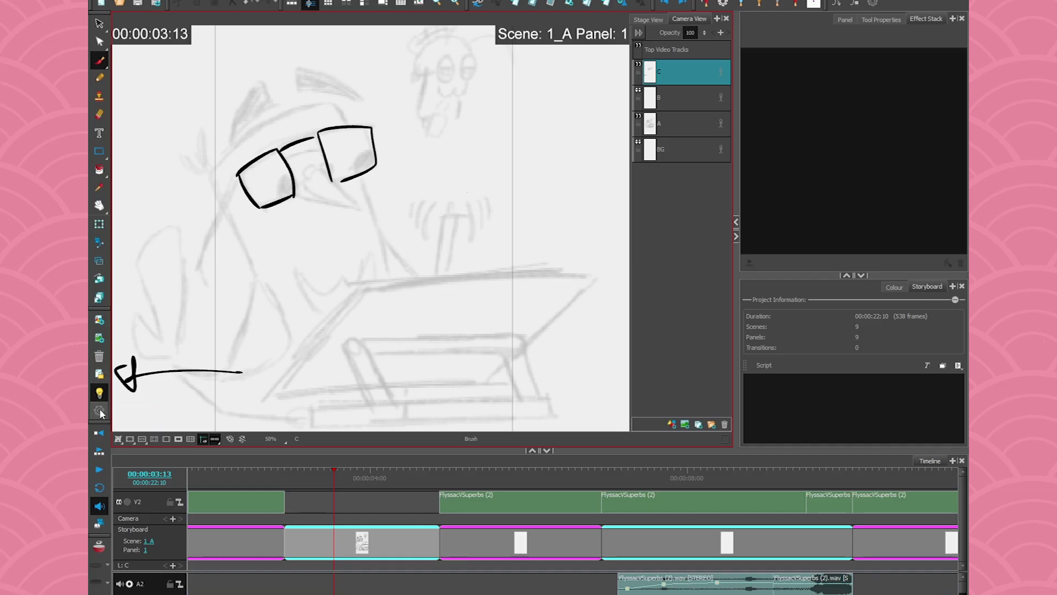
# - Examine the scripts available for customizing the Layer toolbar and close its Toolbar Manager without changes
pyautogui.rightClick(100, 412)
pyautogui.click(128, 401)
pyautogui.moveTo(431, 189); pyautogui.dragTo(440, 69)
pyautogui.moveTo(511, 144); pyautogui.dragTo(512, 205)
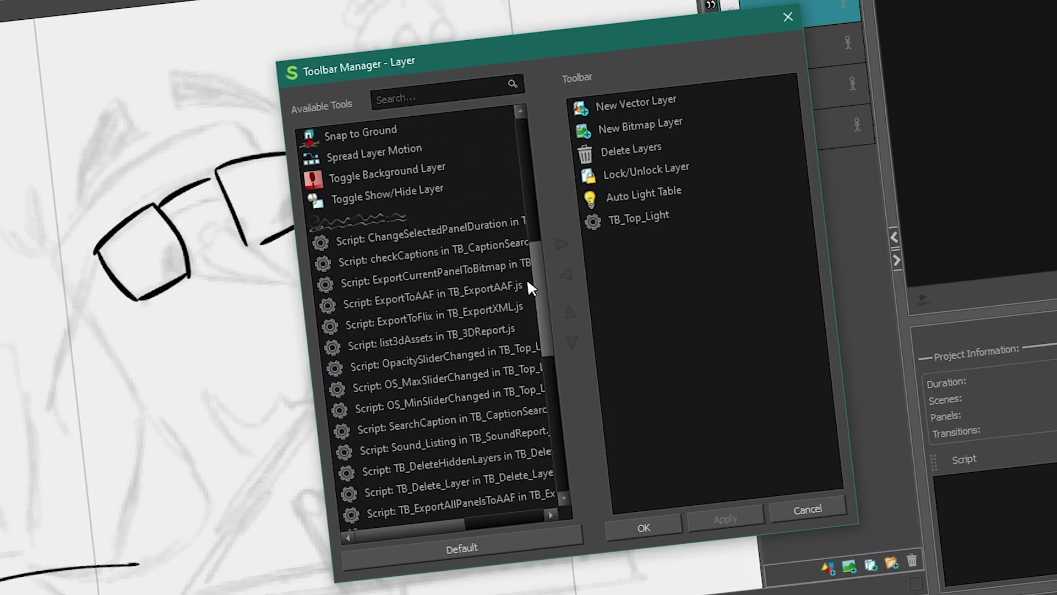
pyautogui.moveTo(527, 279); pyautogui.dragTo(499, 115)
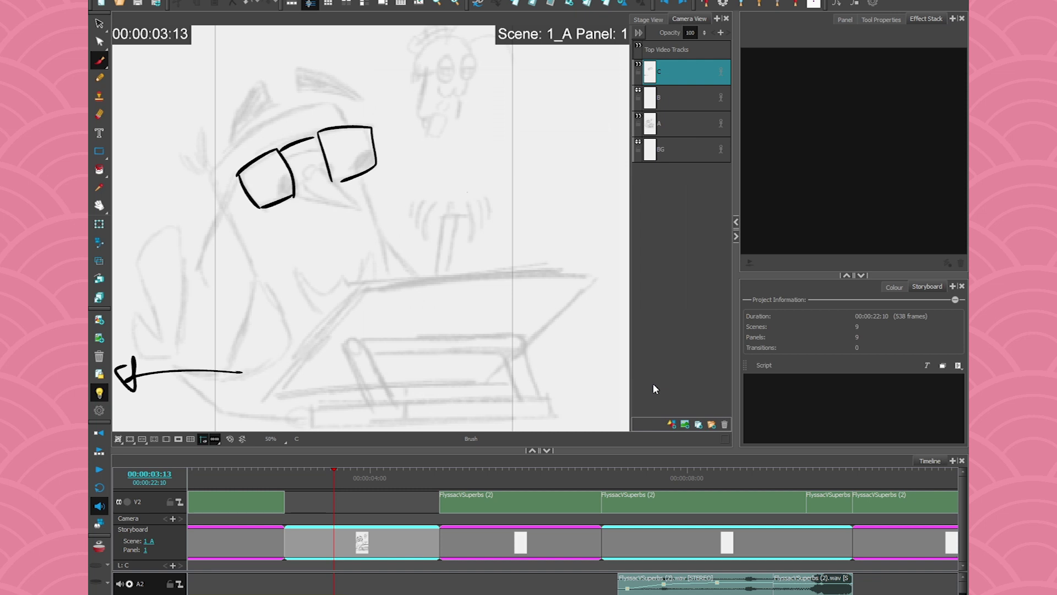
pyautogui.press('ctrl')
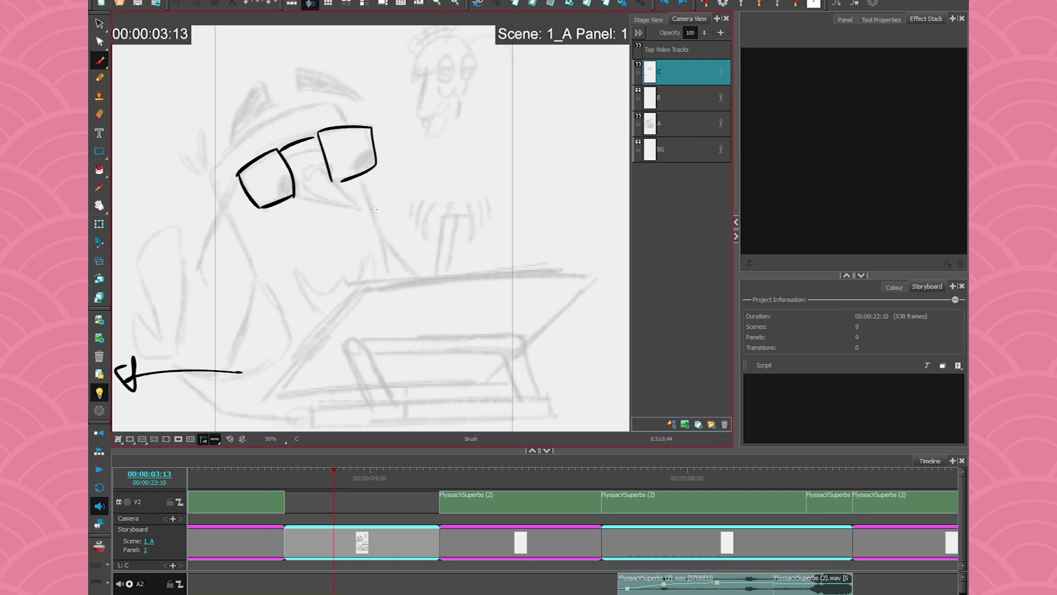
pyautogui.moveTo(364, 185); pyautogui.dragTo(390, 290)
pyautogui.moveTo(220, 192); pyautogui.dragTo(257, 276)
pyautogui.hotkey('ctrl', 'z')
pyautogui.hotkey('ctrl', 'z')
# - Select sketch layer A in panel 1 of scene 1_A and duplicate it
pyautogui.click(664, 127)
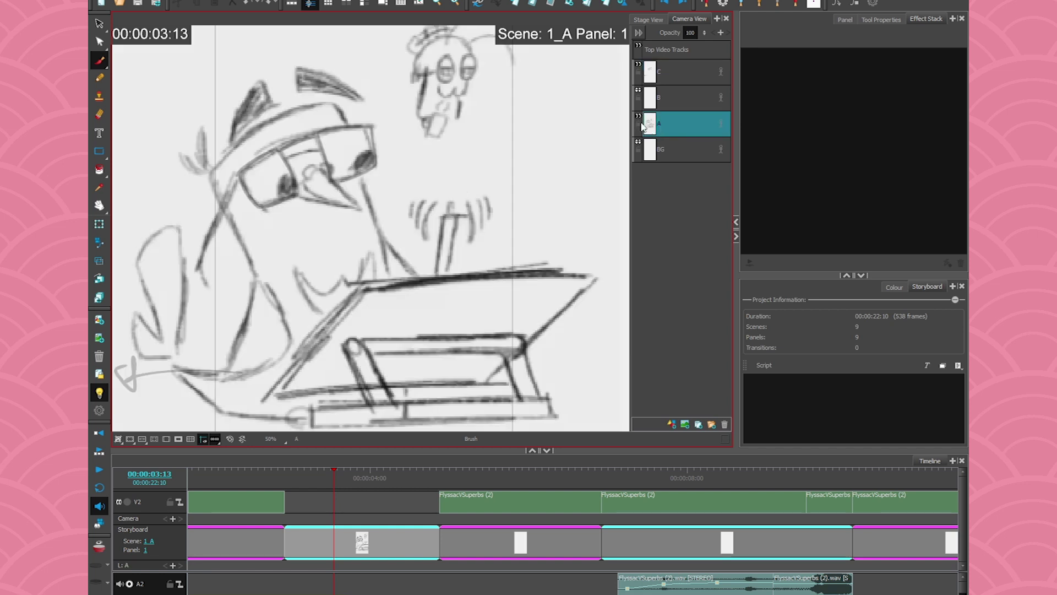
pyautogui.rightClick(673, 127)
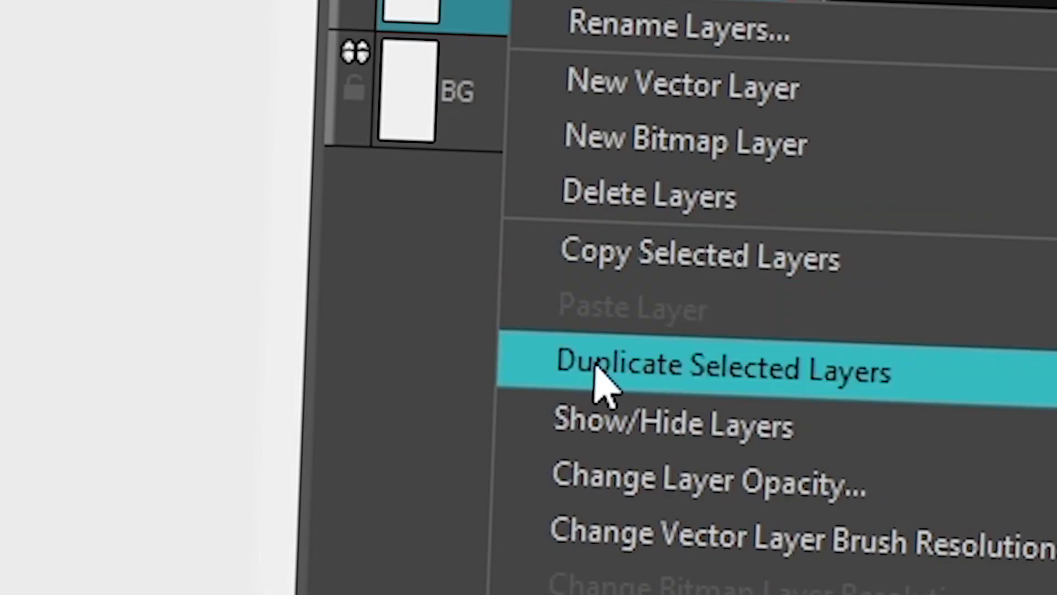
pyautogui.click(603, 380)
# - Apply a Blur effect with radius 15 and High quality to the duplicate of layer A, previewing it before accepting
pyautogui.rightClick(664, 128)
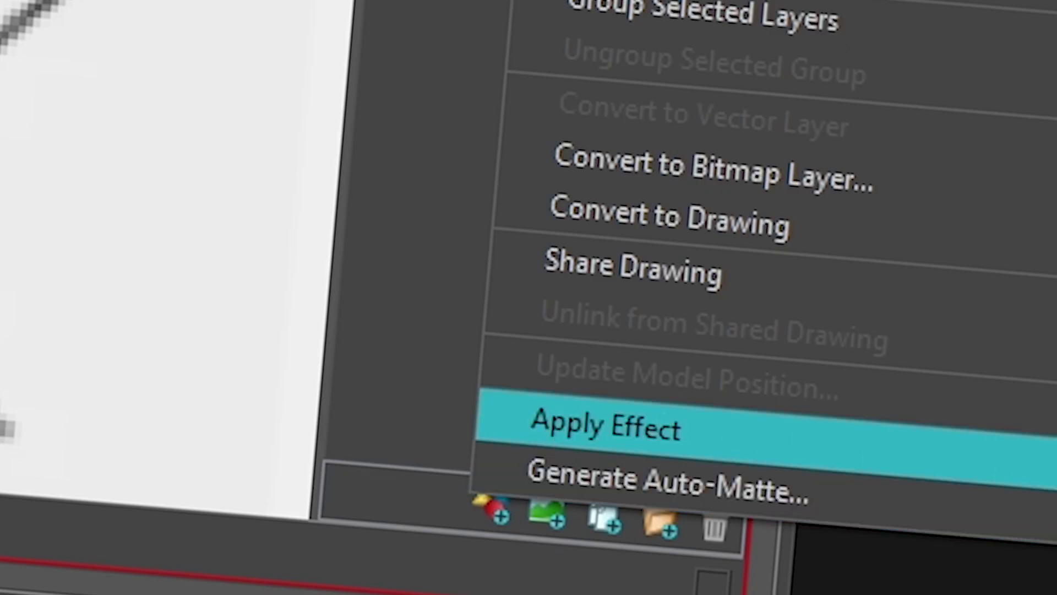
pyautogui.moveTo(727, 406)
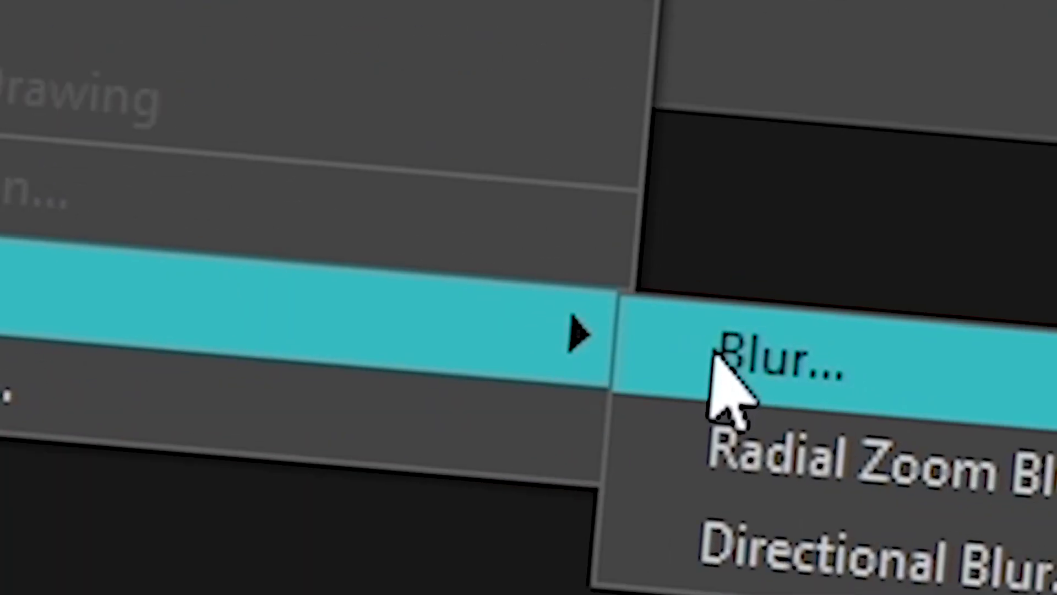
pyautogui.click(721, 375)
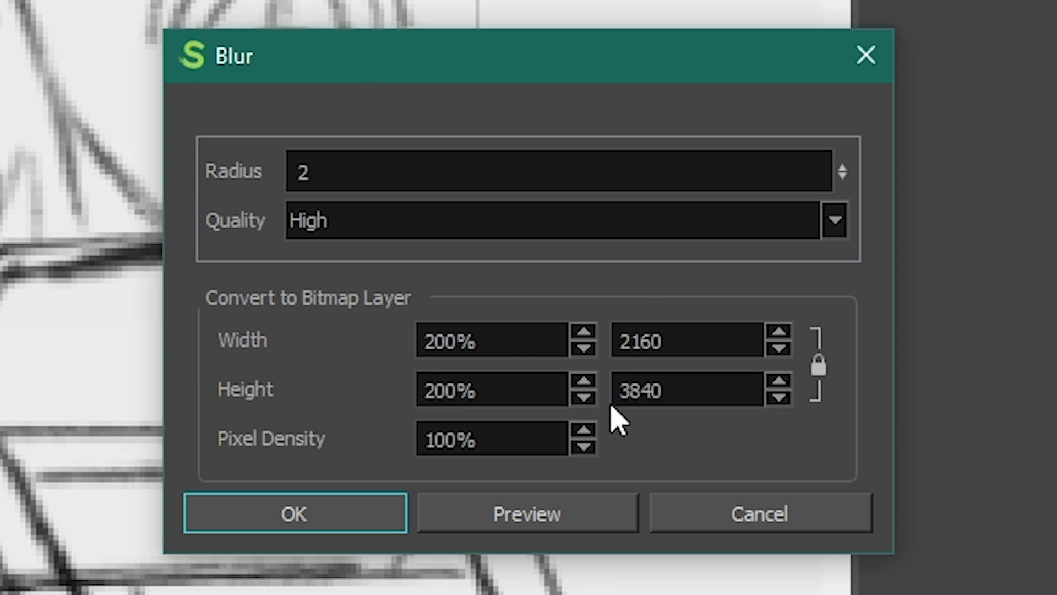
pyautogui.click(504, 521)
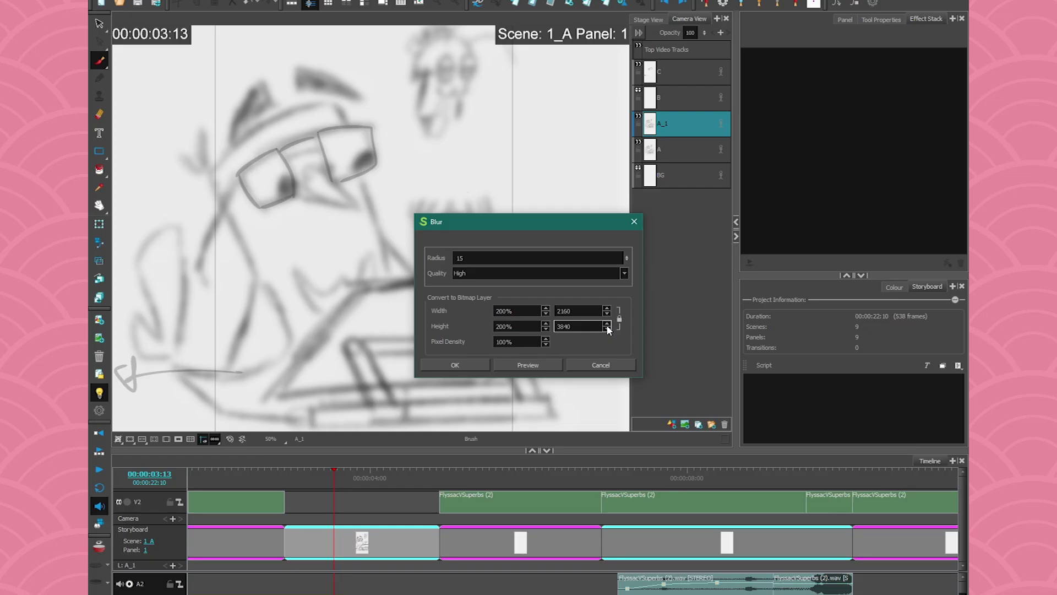
pyautogui.click(471, 365)
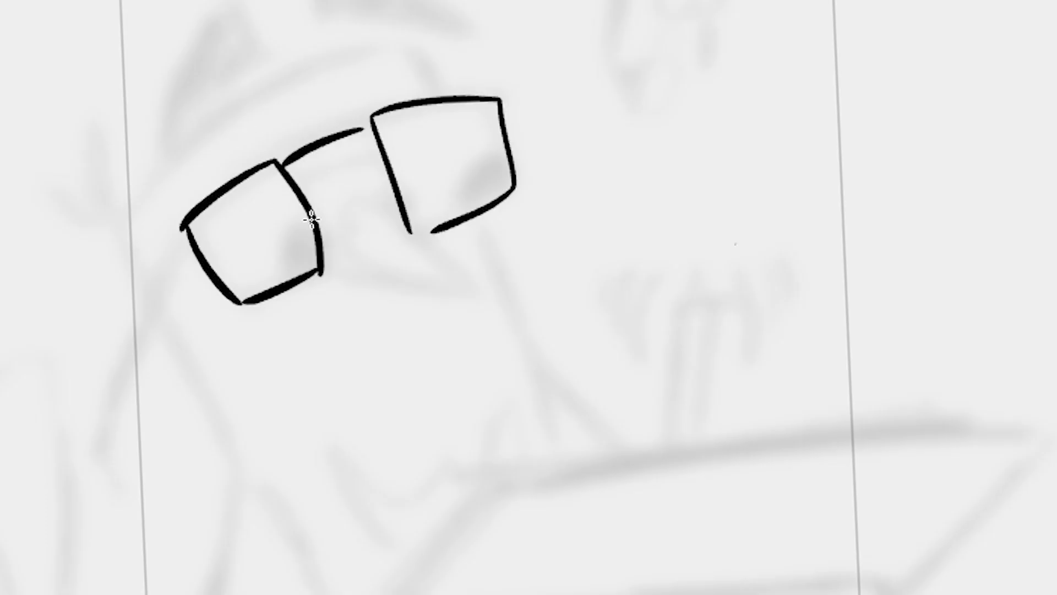
# - Trace the bird's neck, head and back outline on layer C with freehand brush strokes over the blurred sketch
pyautogui.moveTo(479, 218); pyautogui.dragTo(545, 457)
pyautogui.moveTo(430, 96); pyautogui.dragTo(381, 51)
pyautogui.moveTo(373, 50); pyautogui.dragTo(147, 190)
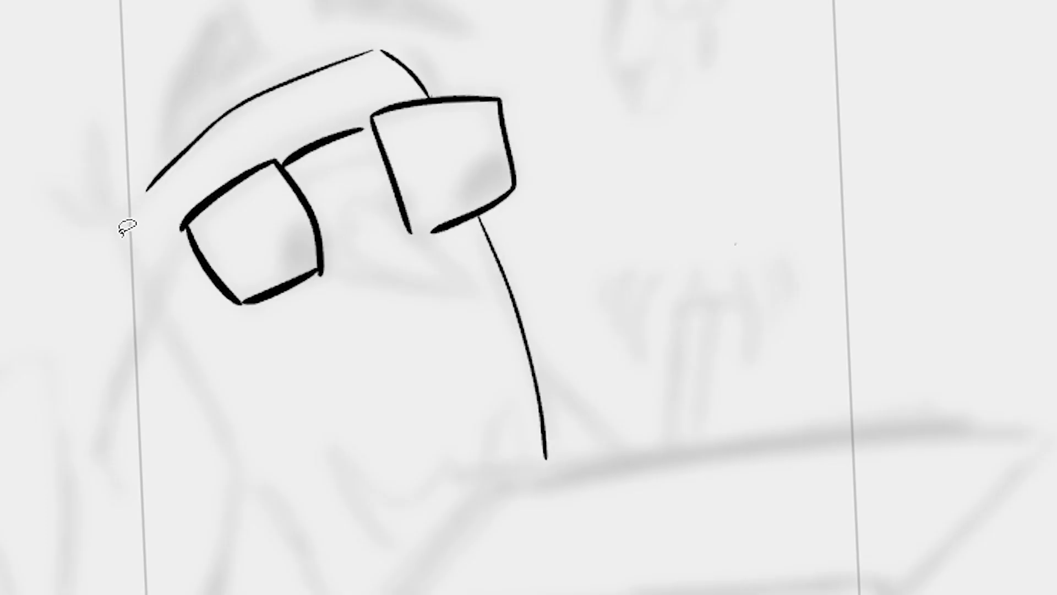
pyautogui.moveTo(127, 225); pyautogui.dragTo(289, 594)
# - Draw the pupils inside both glasses and outline the bird's beak between them on layer C
pyautogui.moveTo(302, 227)
pyautogui.mouseDown()
pyautogui.moveTo(285, 245)
pyautogui.moveTo(306, 269)
pyautogui.moveTo(301, 259)
pyautogui.mouseUp()
pyautogui.moveTo(471, 155)
pyautogui.mouseDown()
pyautogui.moveTo(487, 182)
pyautogui.moveTo(476, 157)
pyautogui.moveTo(474, 185)
pyautogui.mouseUp()
pyautogui.moveTo(364, 201); pyautogui.dragTo(465, 283)
pyautogui.moveTo(465, 284)
pyautogui.mouseDown()
pyautogui.moveTo(323, 266)
pyautogui.moveTo(360, 199)
pyautogui.mouseUp()
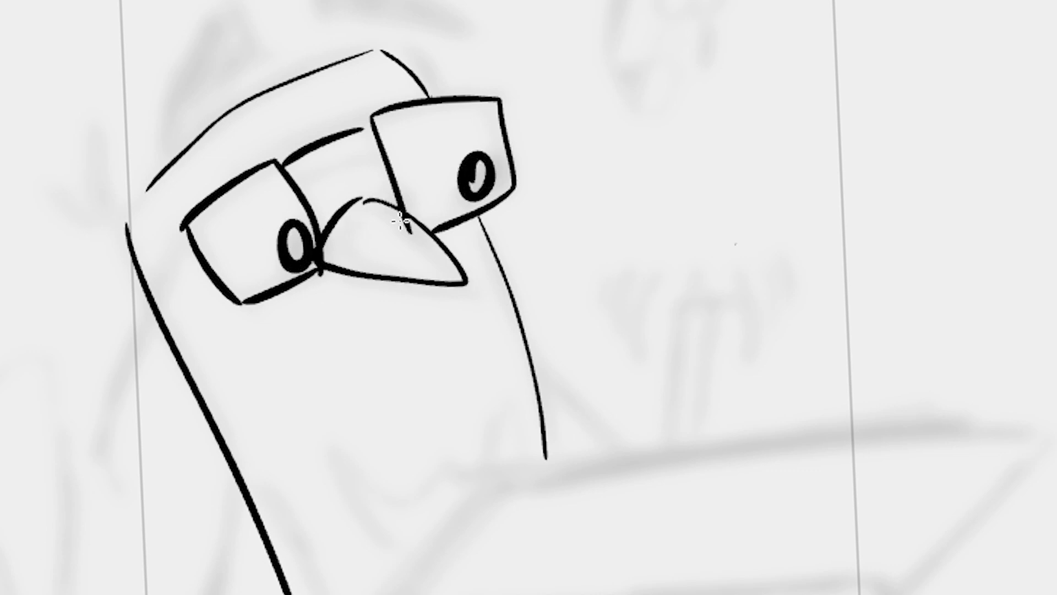
# - Undo the last beak strokes on layer C and rework the beak between the glasses
pyautogui.hotkey('ctrl', 'z')
pyautogui.hotkey('ctrl', 'z')
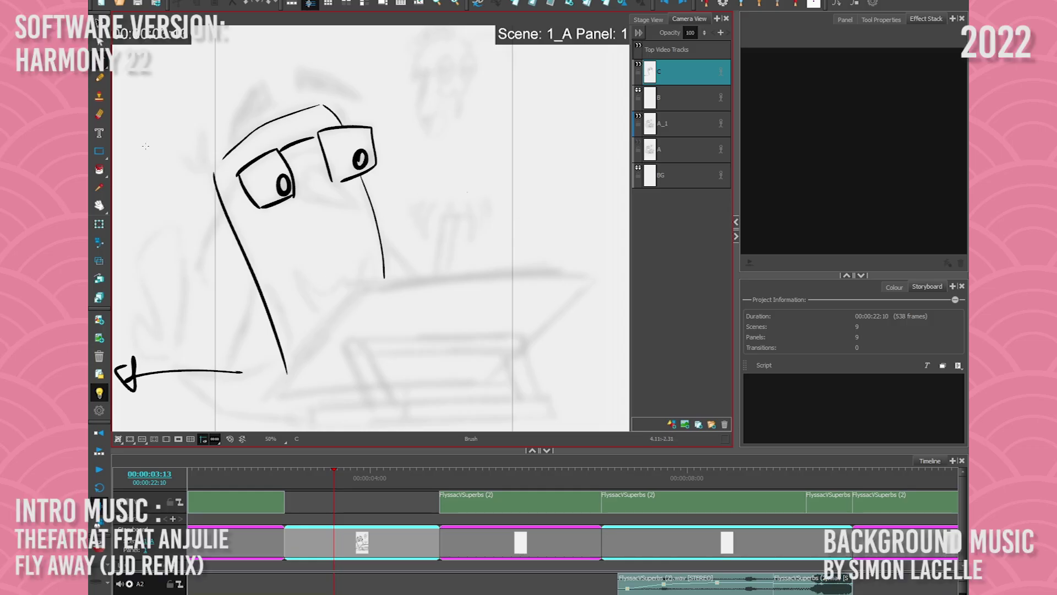
pyautogui.hotkey('ctrl', 'shift', 'z')
pyautogui.hotkey('ctrl', 'shift', 'z')
pyautogui.hotkey('ctrl', 'shift', 'z')
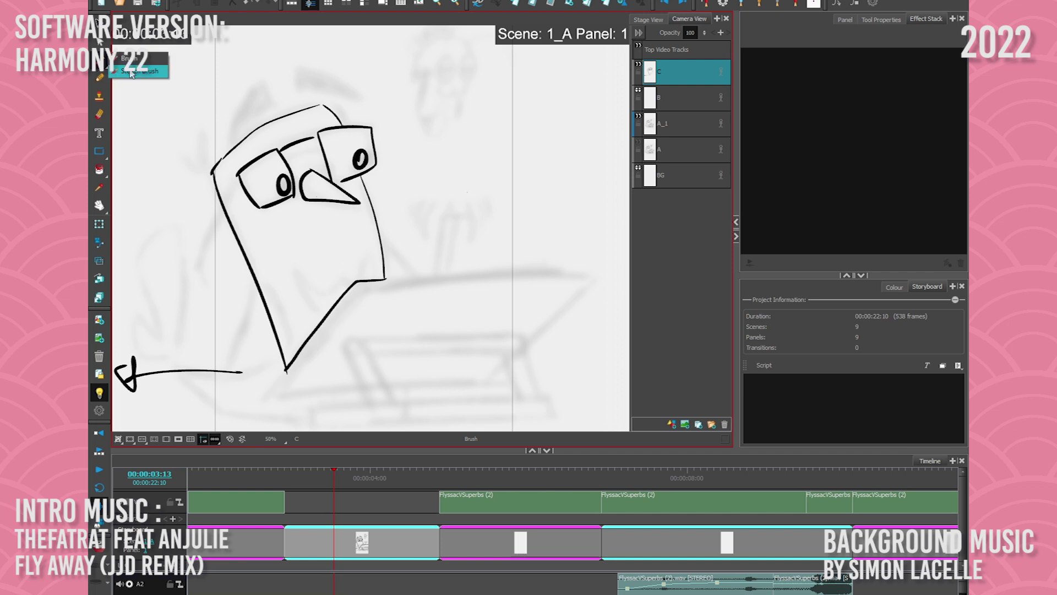
# - Paint white behind the bird's line art on layer C with the Brush in Draw Behind mode
pyautogui.click(867, 21)
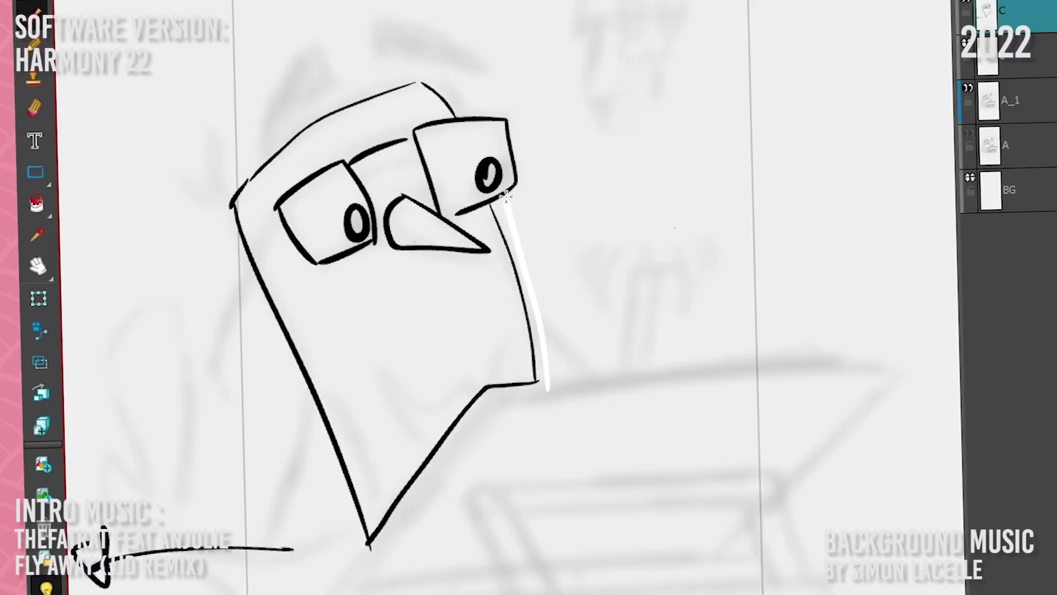
pyautogui.moveTo(532, 204)
pyautogui.mouseDown()
pyautogui.moveTo(496, 98)
pyautogui.moveTo(419, 70)
pyautogui.moveTo(307, 95)
pyautogui.moveTo(214, 189)
pyautogui.moveTo(255, 380)
pyautogui.moveTo(493, 426)
pyautogui.moveTo(545, 387)
pyautogui.mouseUp()
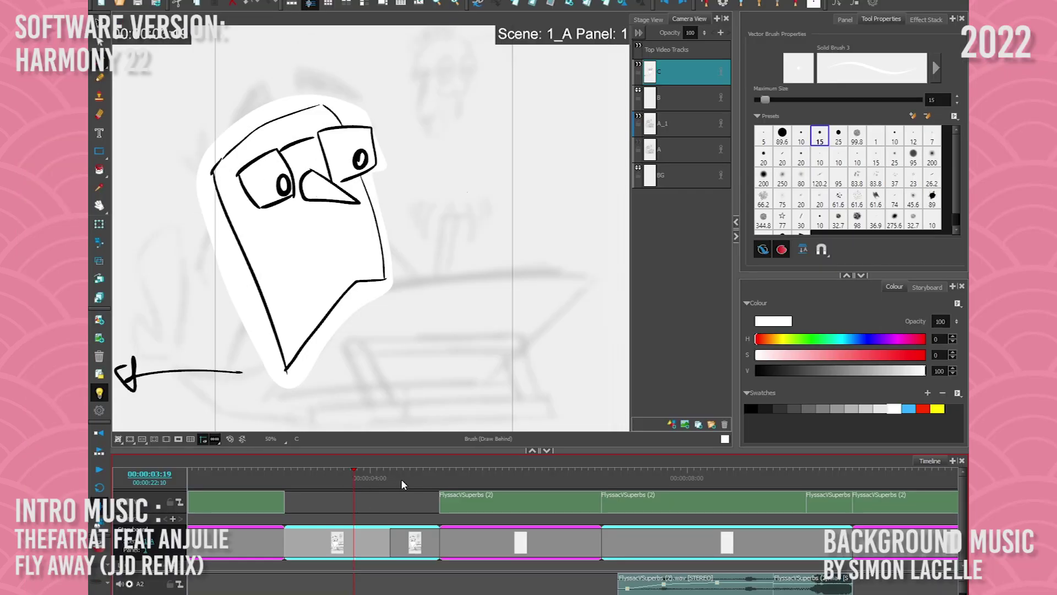
# - Go to panel 2 of scene 1_A and move the onion skin toolbar in with the horizontal toolbars
pyautogui.click(404, 475)
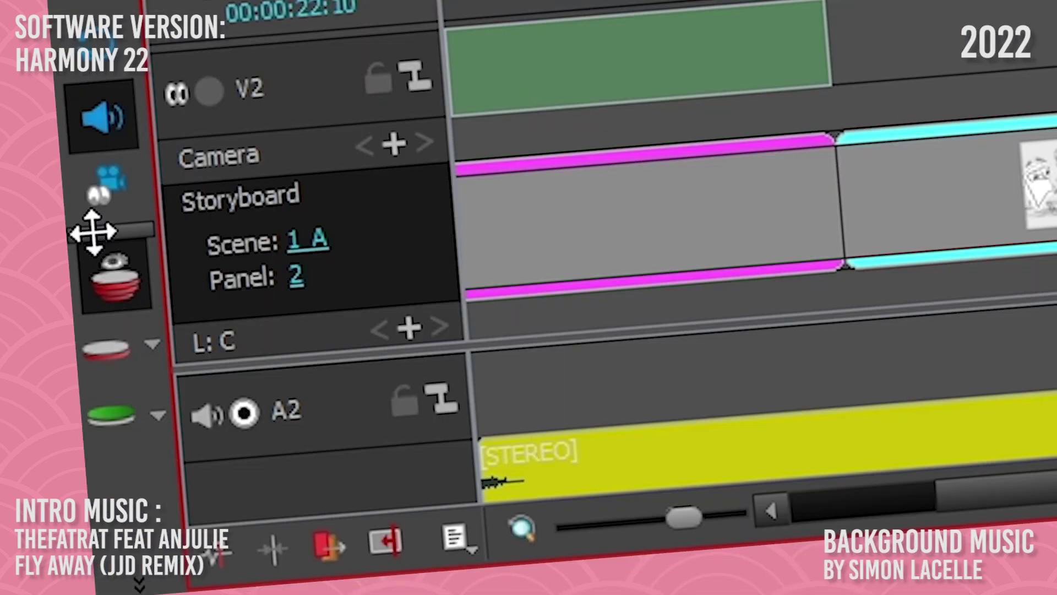
pyautogui.moveTo(95, 234)
pyautogui.mouseDown()
pyautogui.moveTo(94, 243)
pyautogui.moveTo(779, 93)
pyautogui.moveTo(722, 94)
pyautogui.moveTo(720, 107)
pyautogui.moveTo(514, 92)
pyautogui.mouseUp()
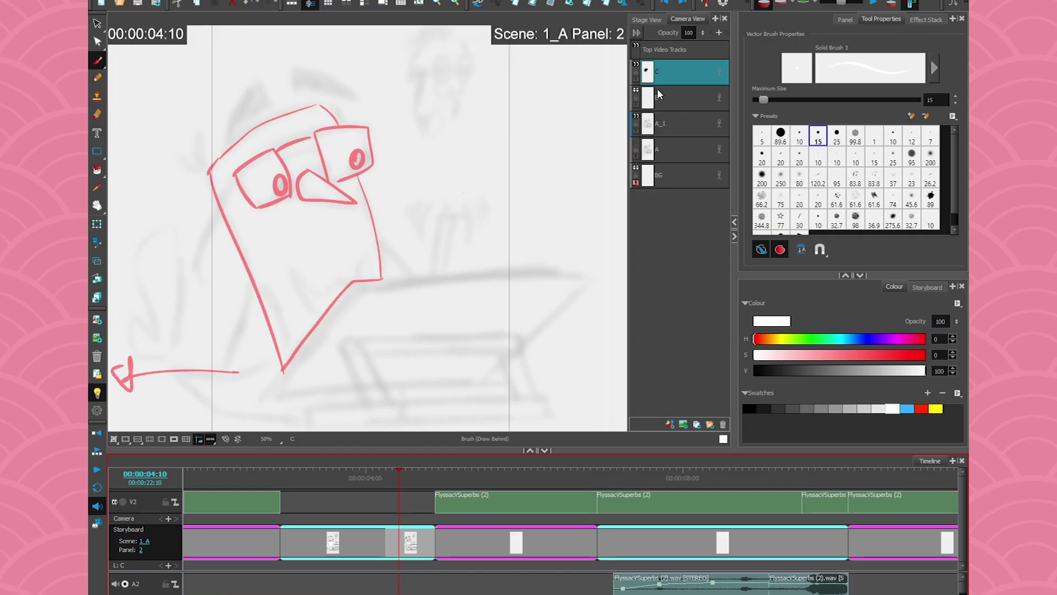
pyautogui.click(660, 95)
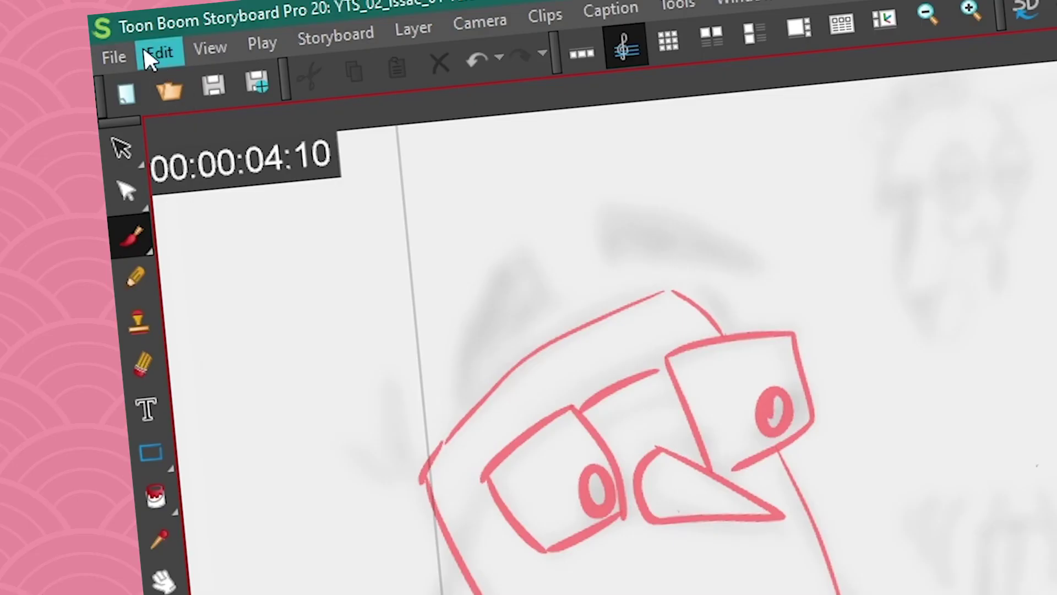
# - Turn off Lightness as Alpha for the onion skin and light table in the Camera preferences
pyautogui.click(147, 49)
pyautogui.click(248, 471)
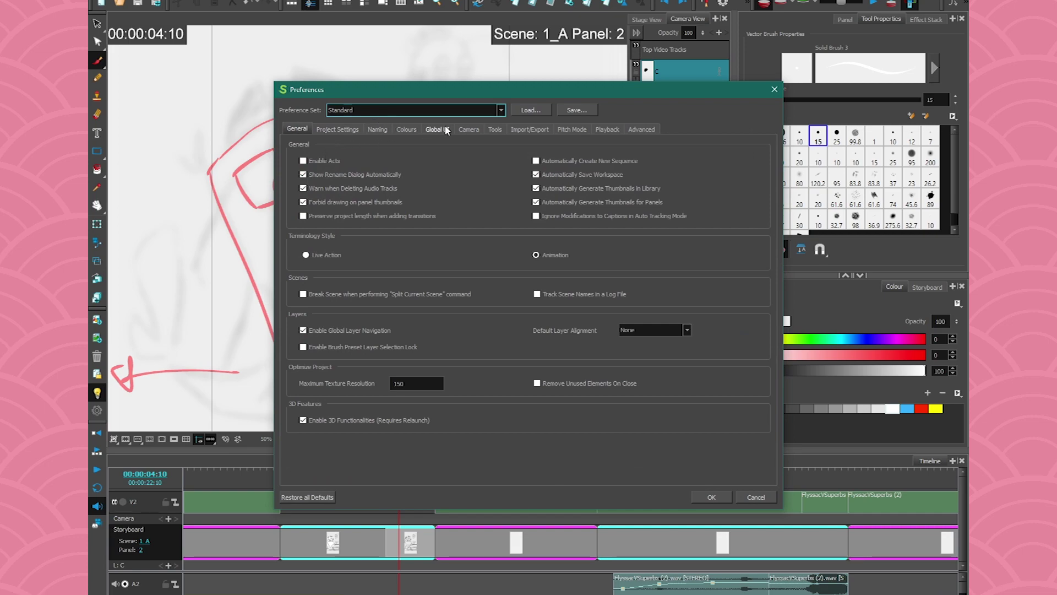
pyautogui.click(469, 128)
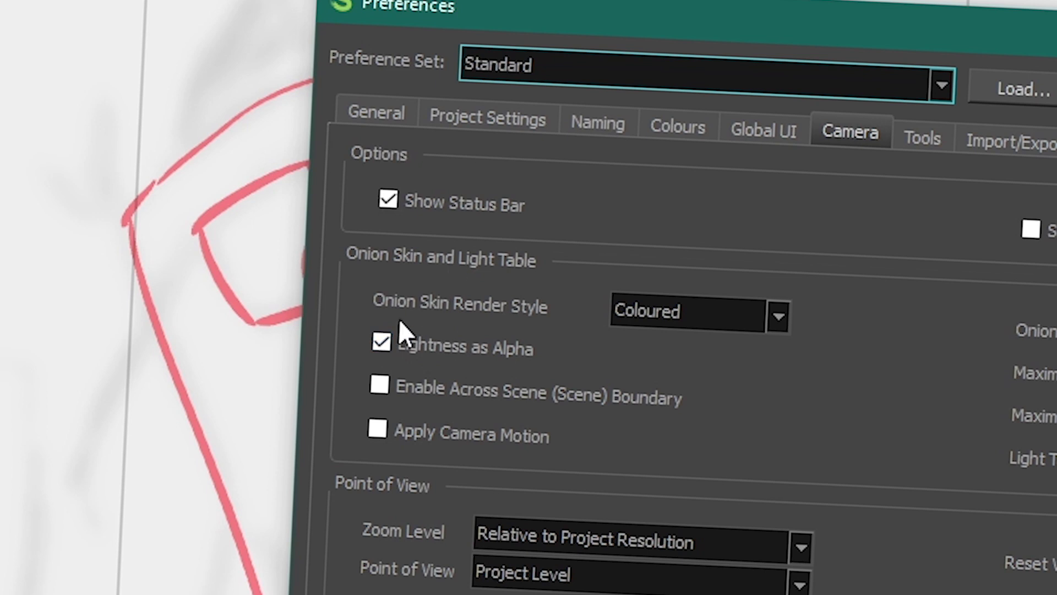
pyautogui.click(379, 343)
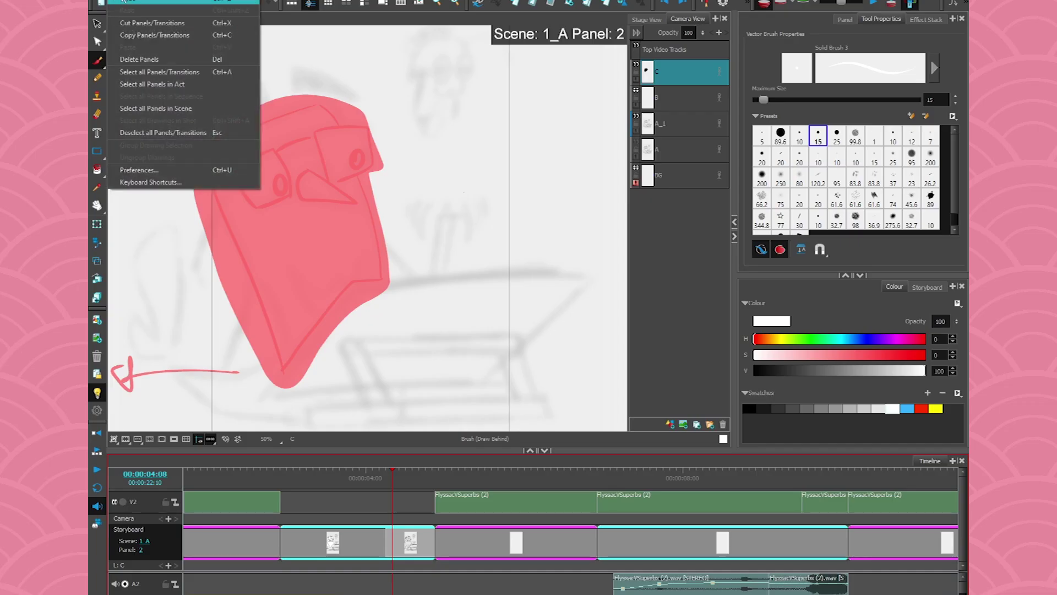
# - Re-enable Lightness as Alpha for the onion skin and light table in the Camera preferences and accept the change
pyautogui.click(140, 171)
pyautogui.click(469, 129)
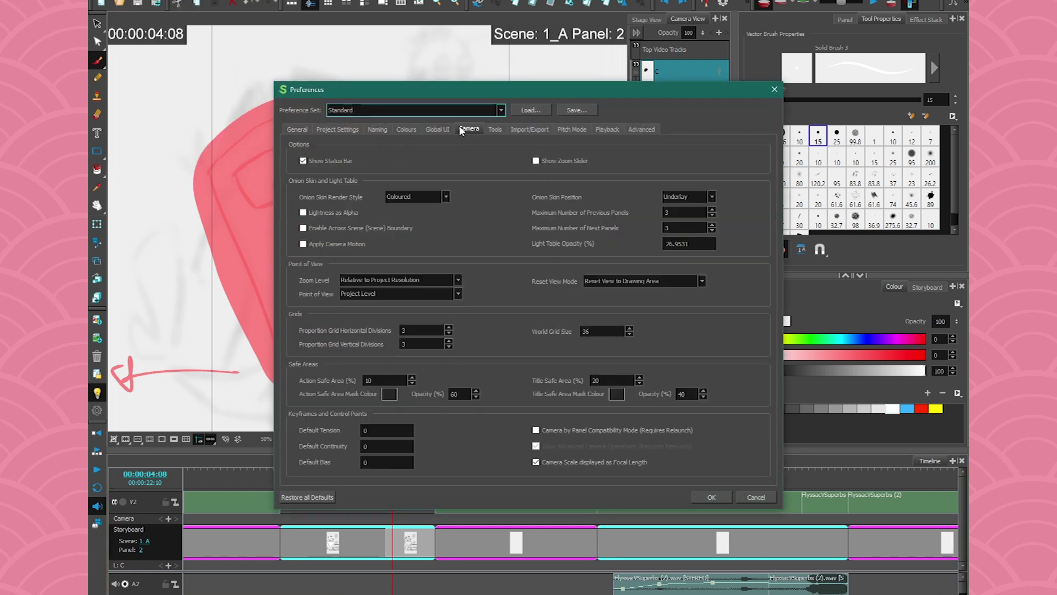
pyautogui.click(302, 212)
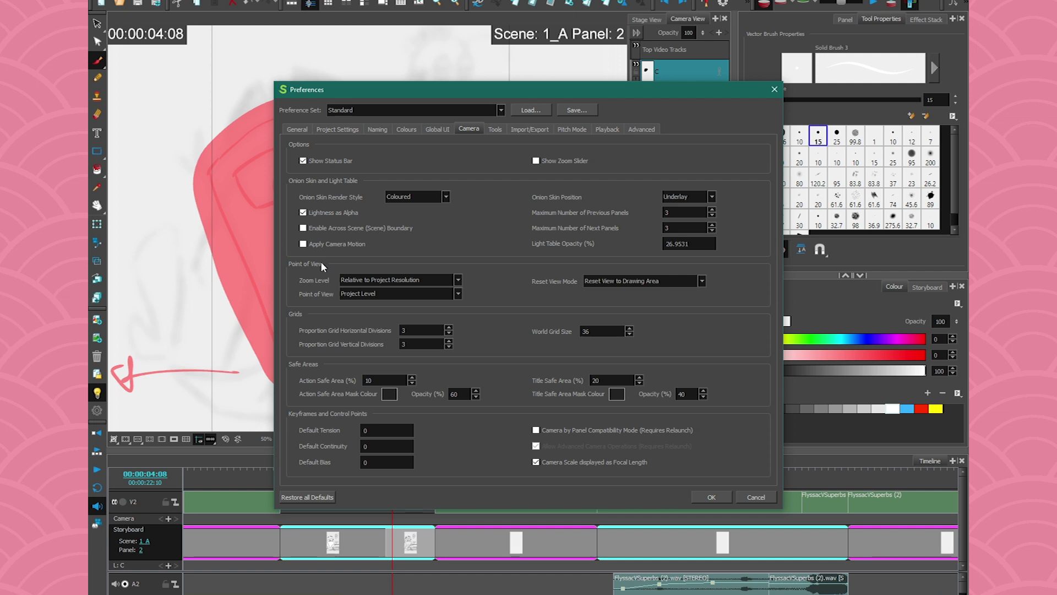
pyautogui.click(711, 497)
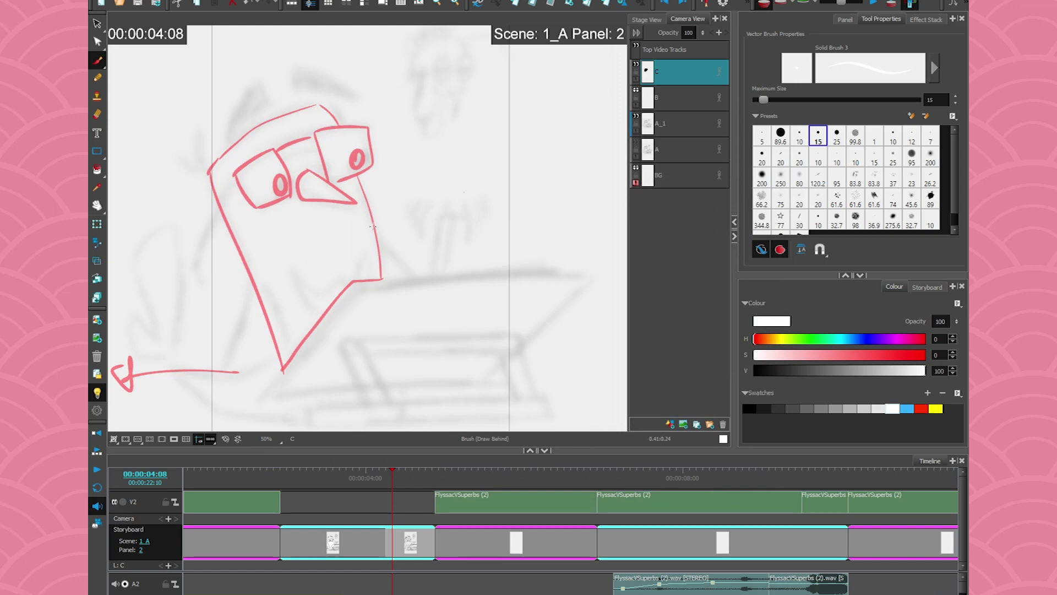